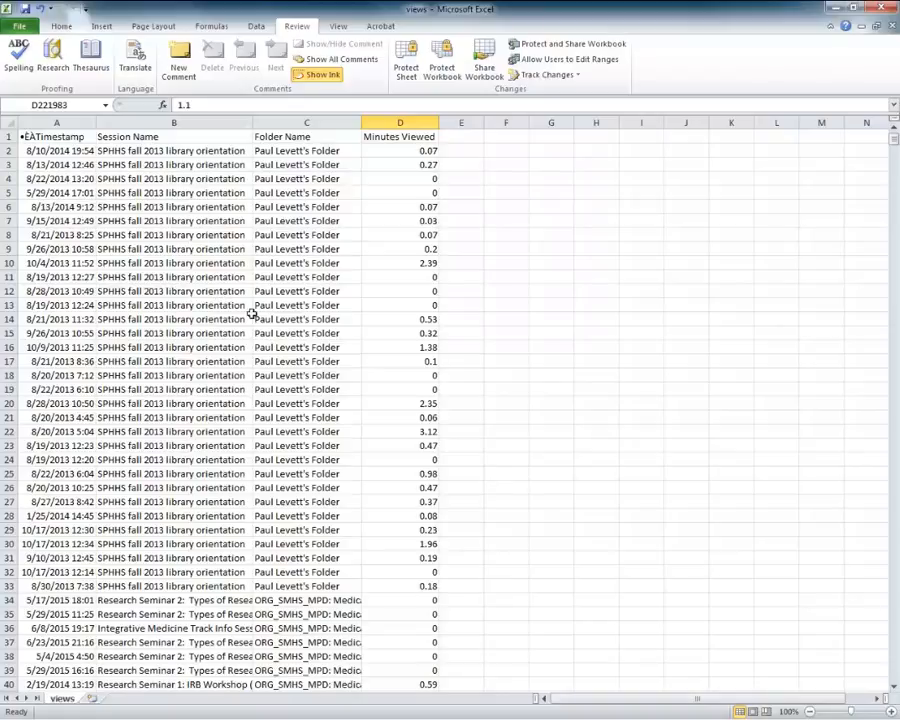
Step: Examine the Minutes Viewed values down to the last data row and return to the start of the sheet
left_click(425, 151)
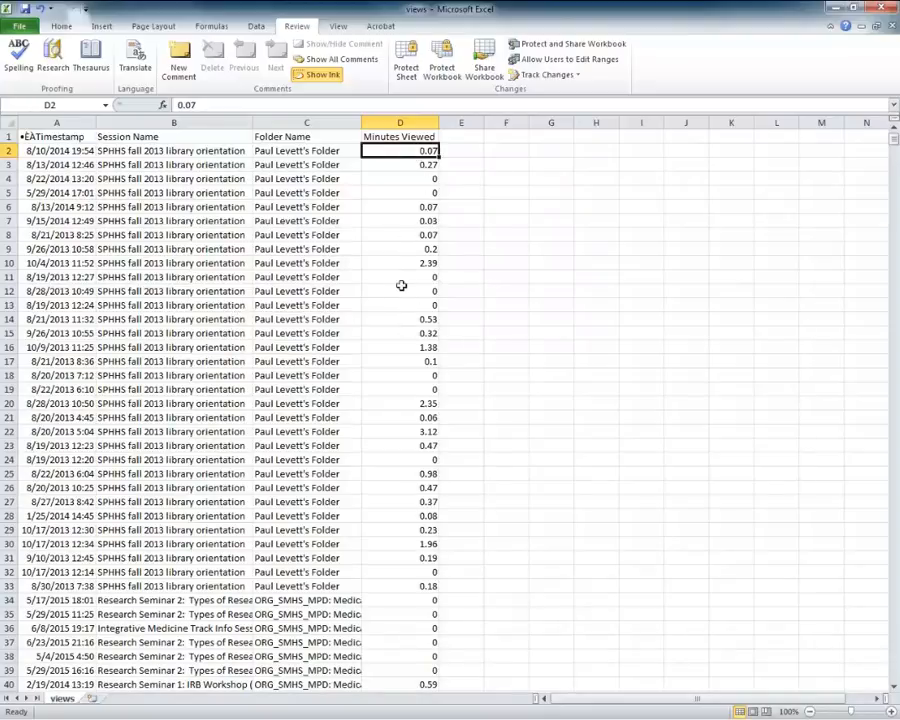
left_click(398, 183)
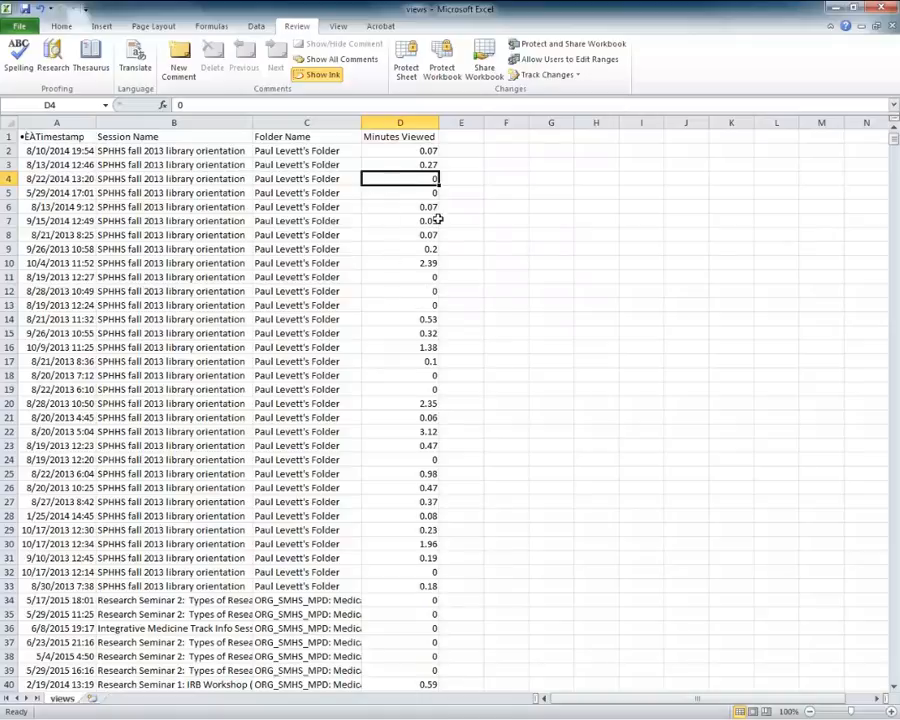
left_click(400, 264)
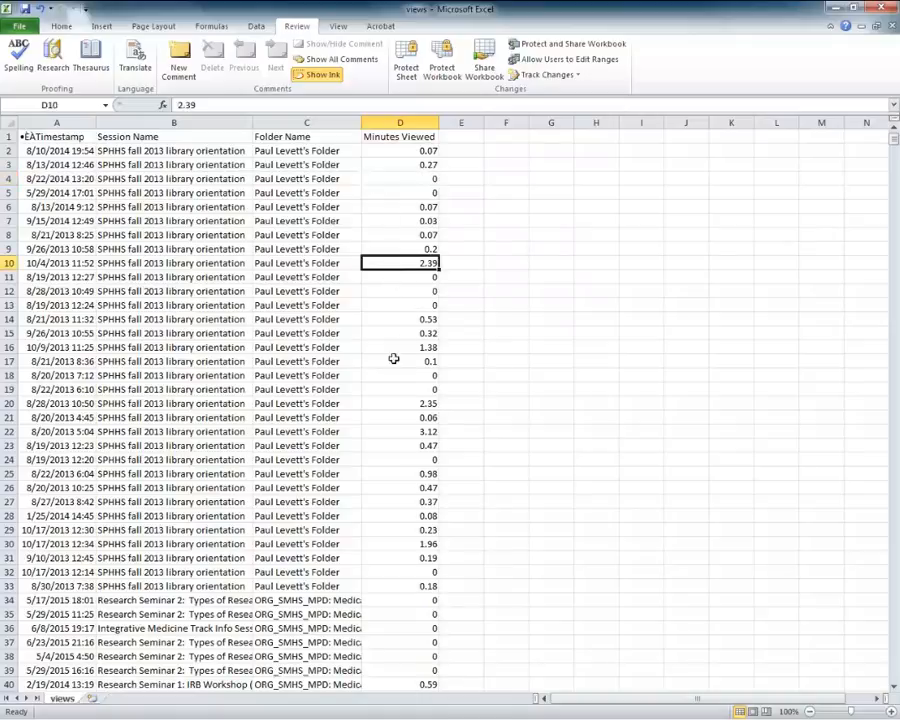
left_click(399, 546)
scroll(434, 600, "down", 13)
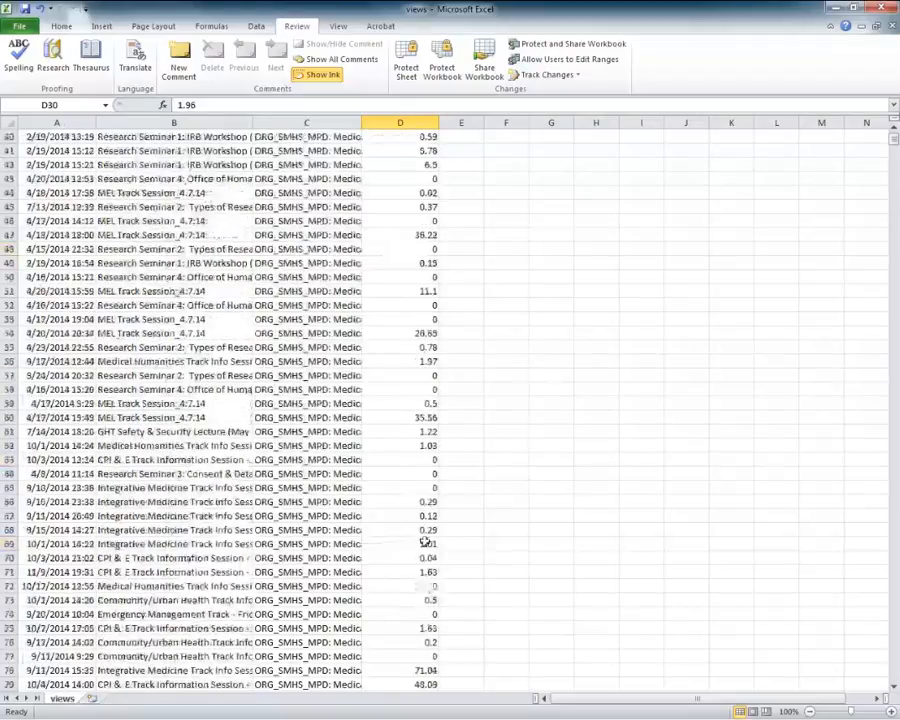
left_click(403, 235)
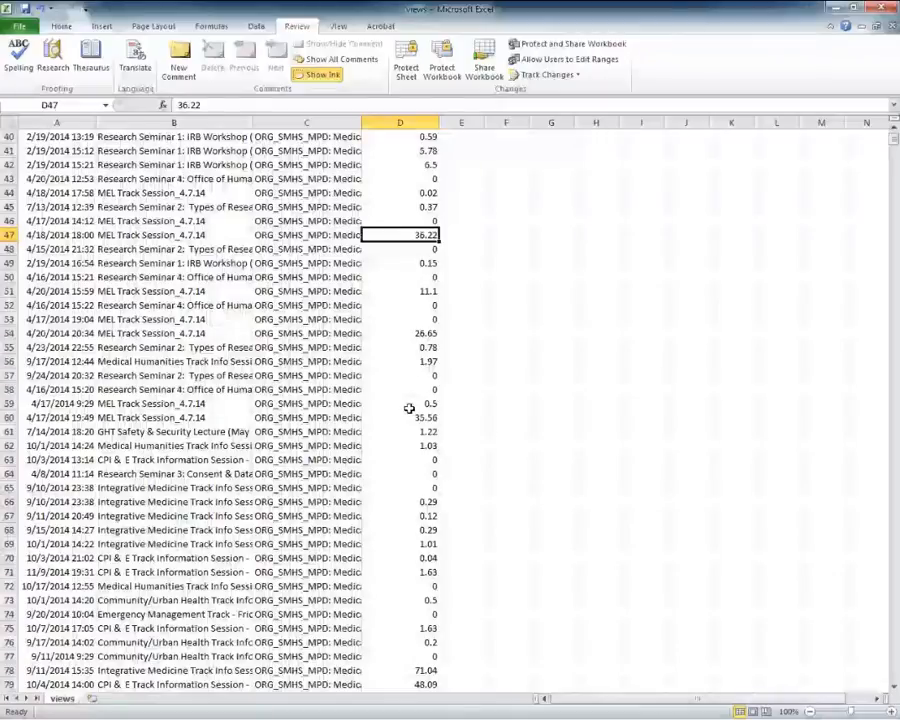
key("ctrl+Down")
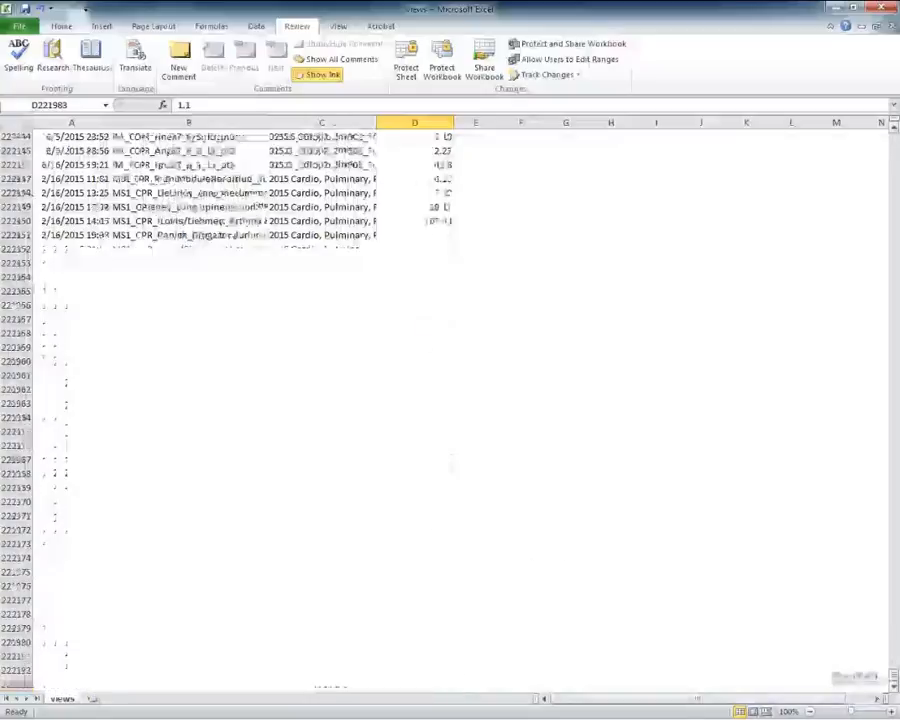
left_click_drag(893, 675, 893, 135)
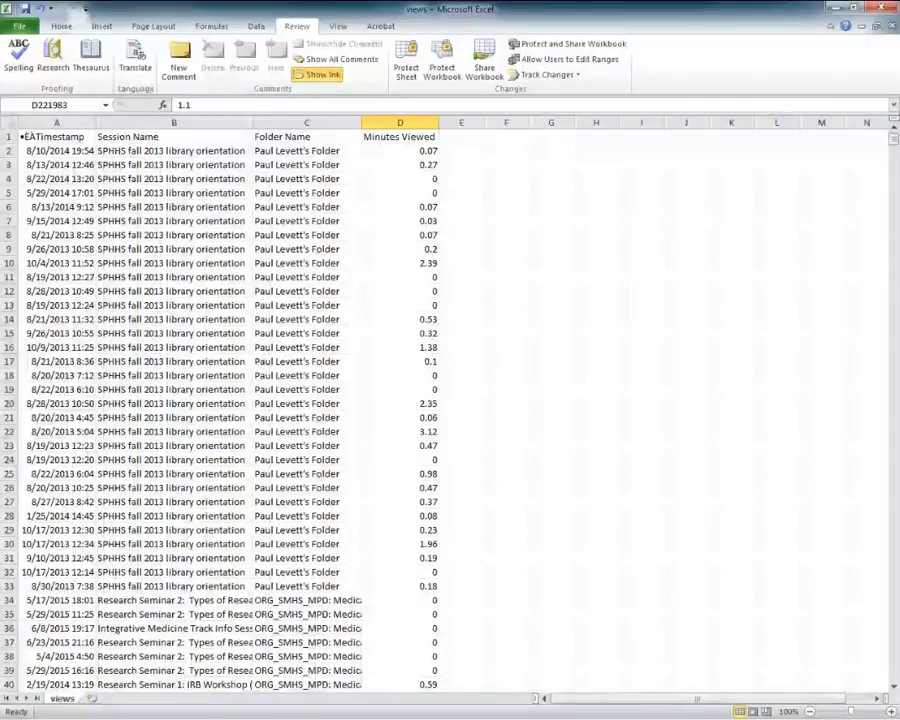
Step: Enable the Analysis ToolPak add-in
left_click(19, 26)
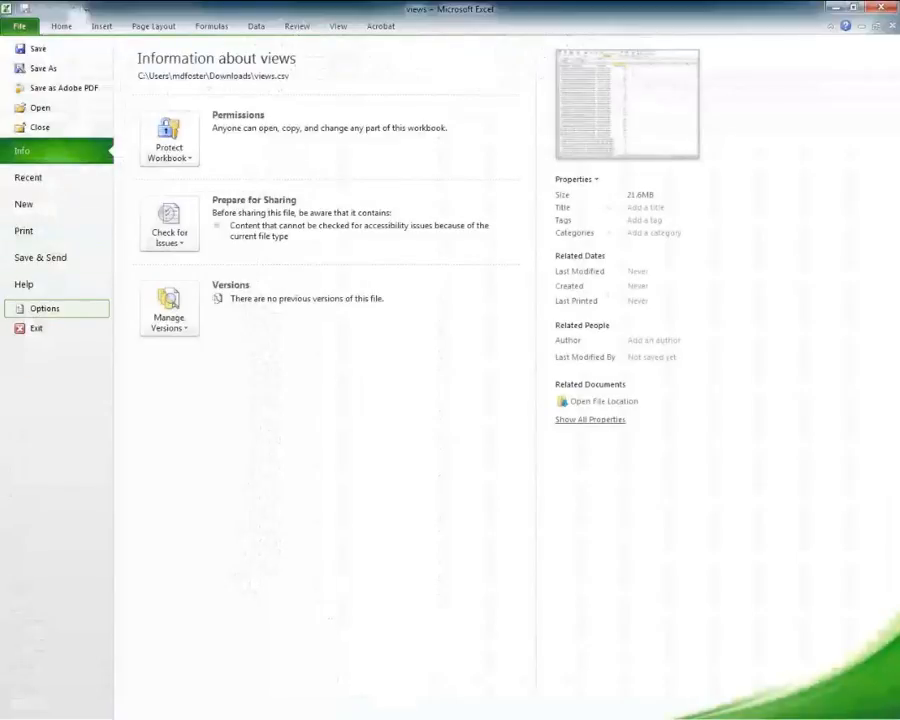
left_click(44, 308)
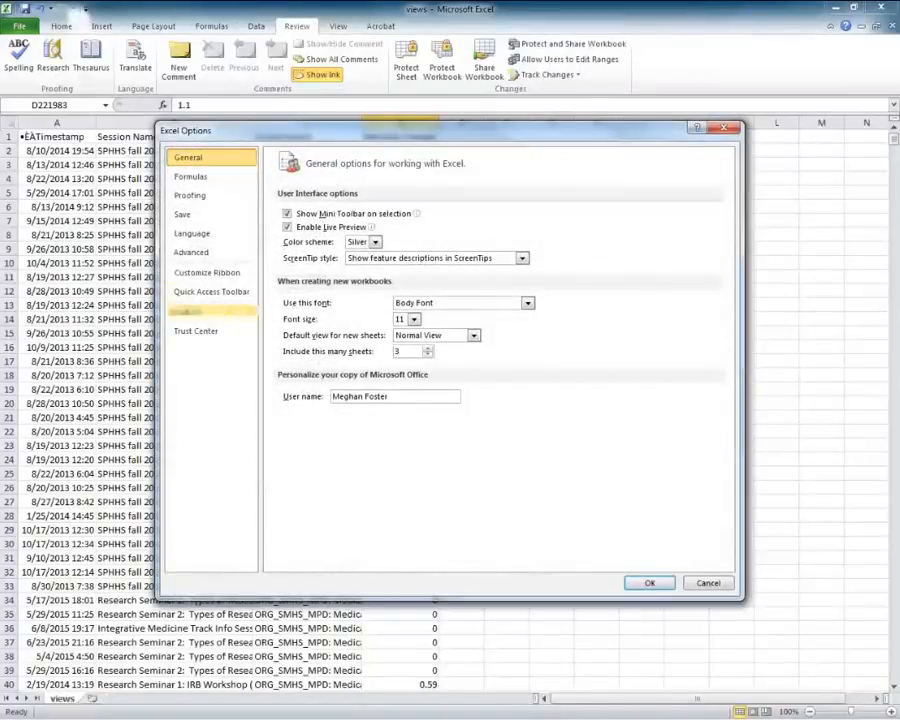
left_click(190, 311)
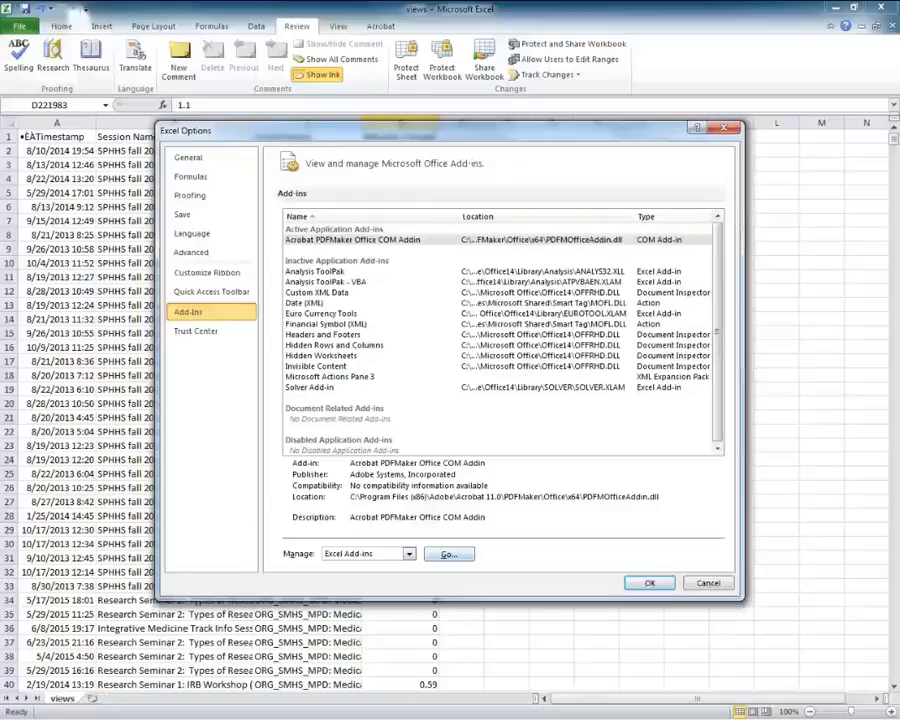
left_click(449, 554)
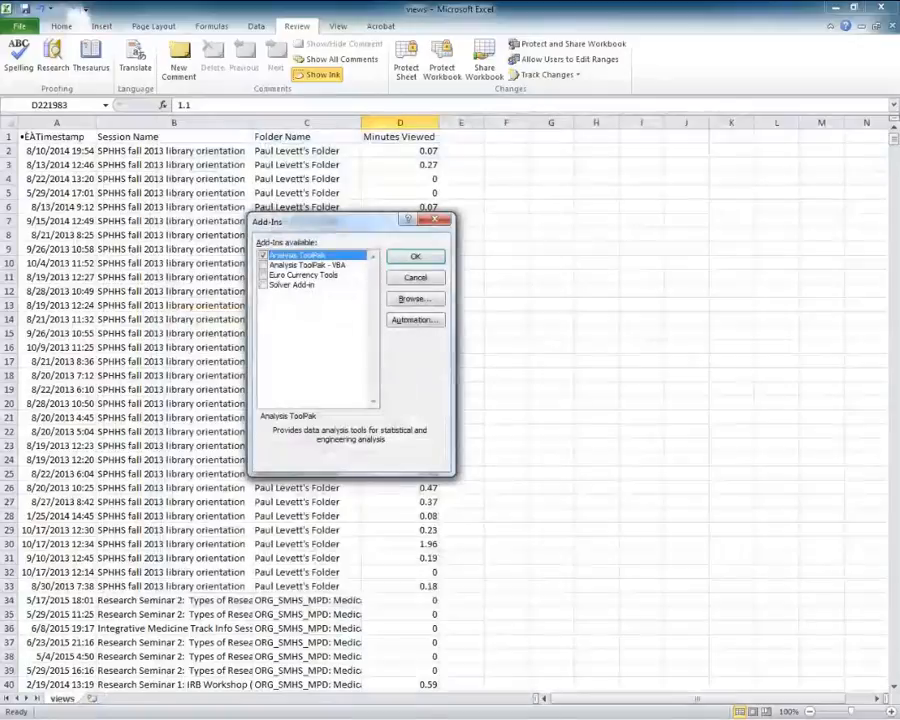
left_click(263, 256)
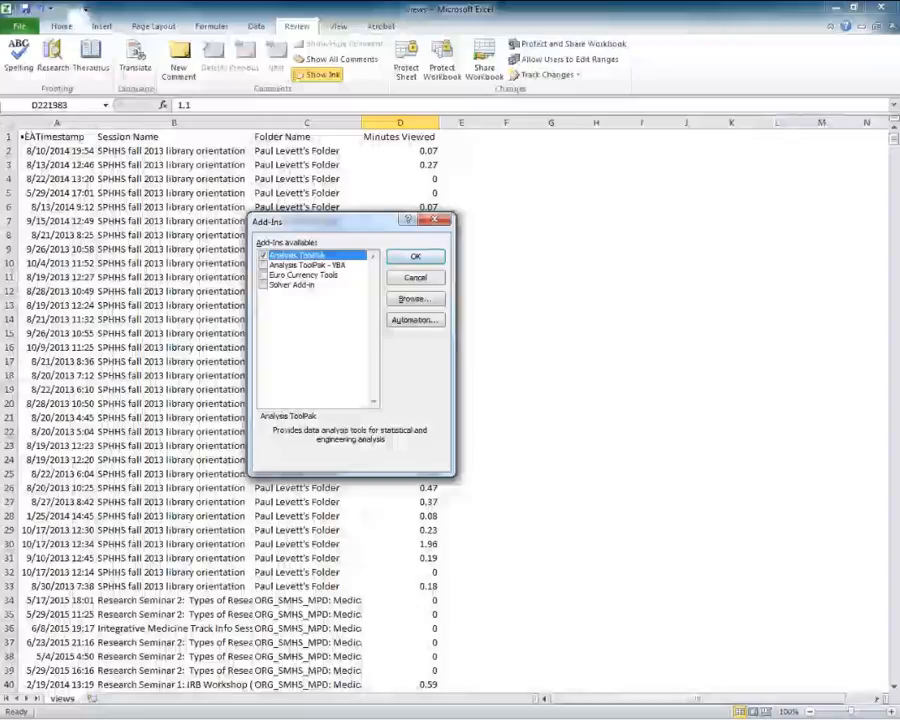
left_click(406, 258)
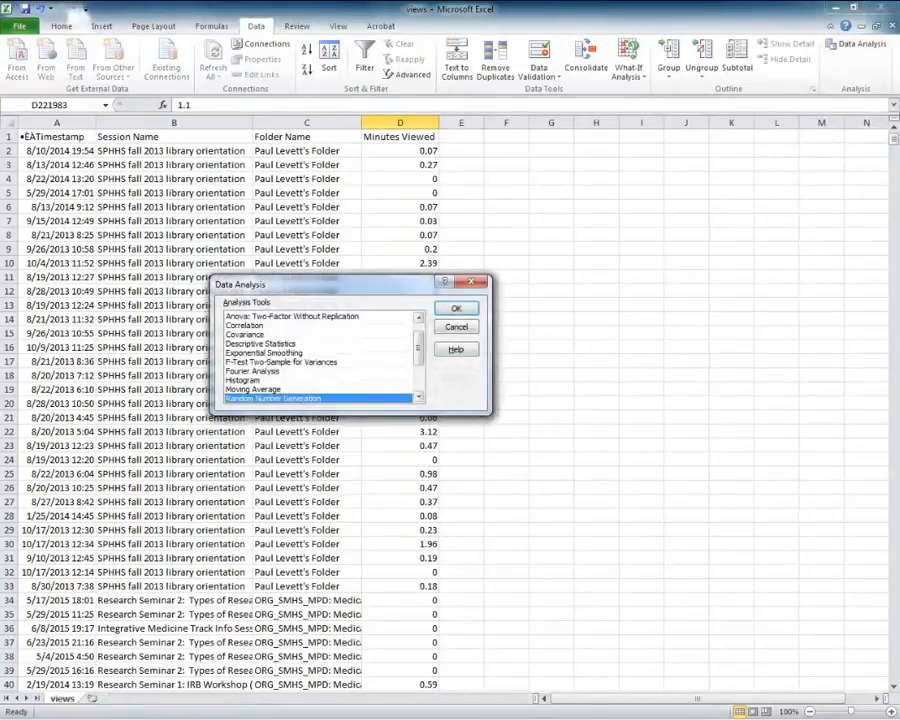
Step: Look through the available data analysis tools and open the Histogram tool
left_click_drag(419, 348, 419, 339)
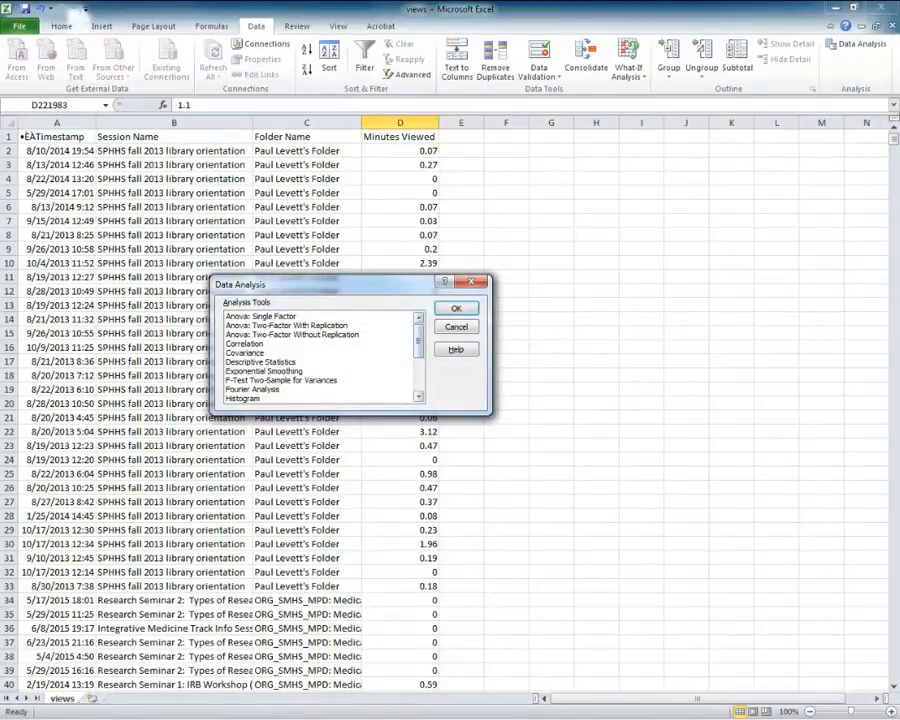
left_click(246, 344)
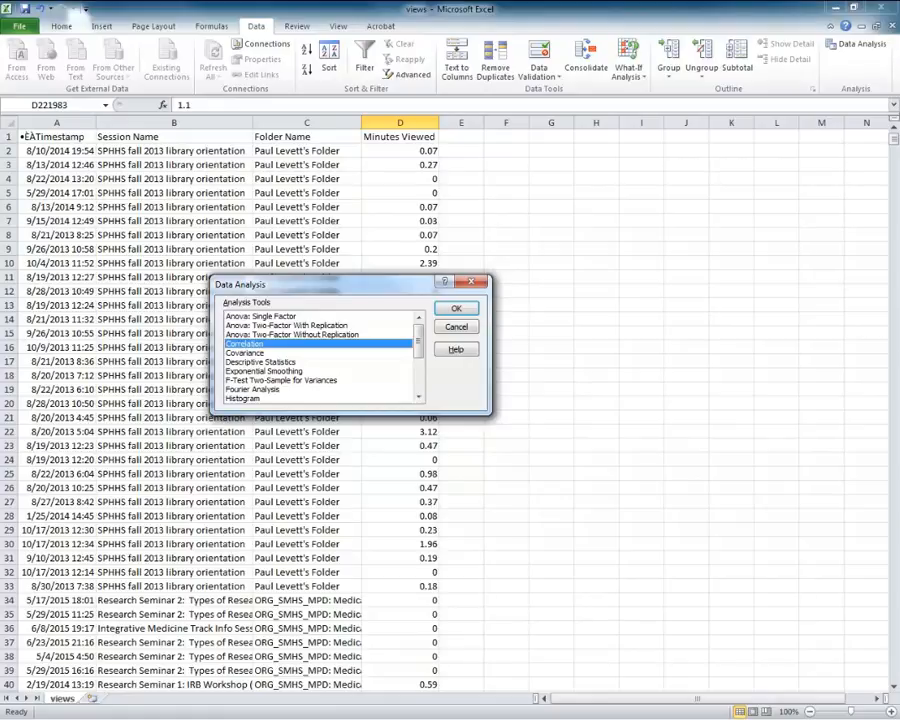
left_click(244, 398)
scroll(318, 357, "down", 3)
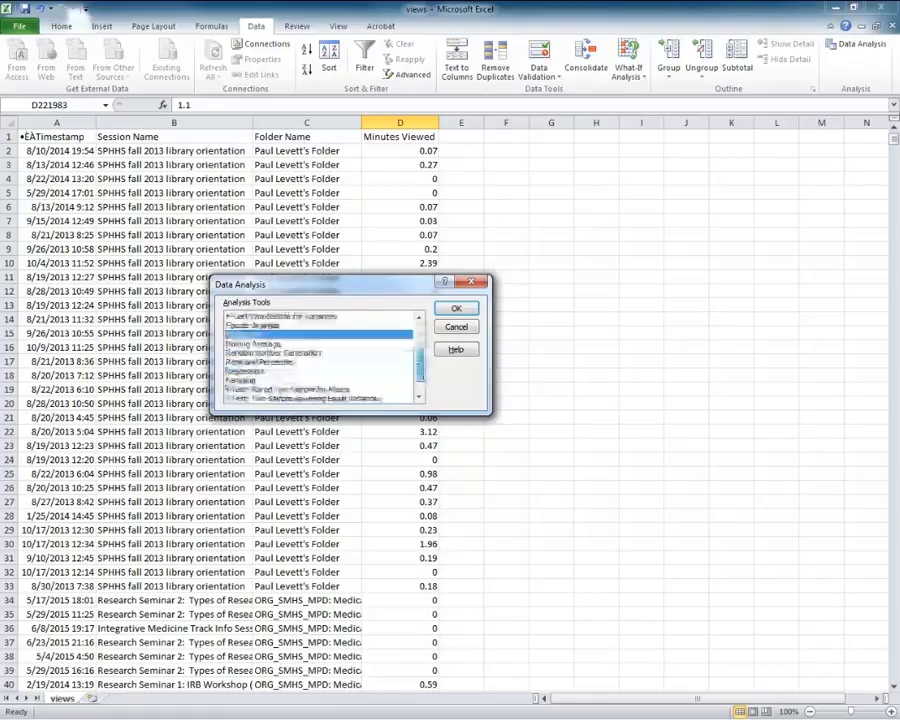
left_click(241, 362)
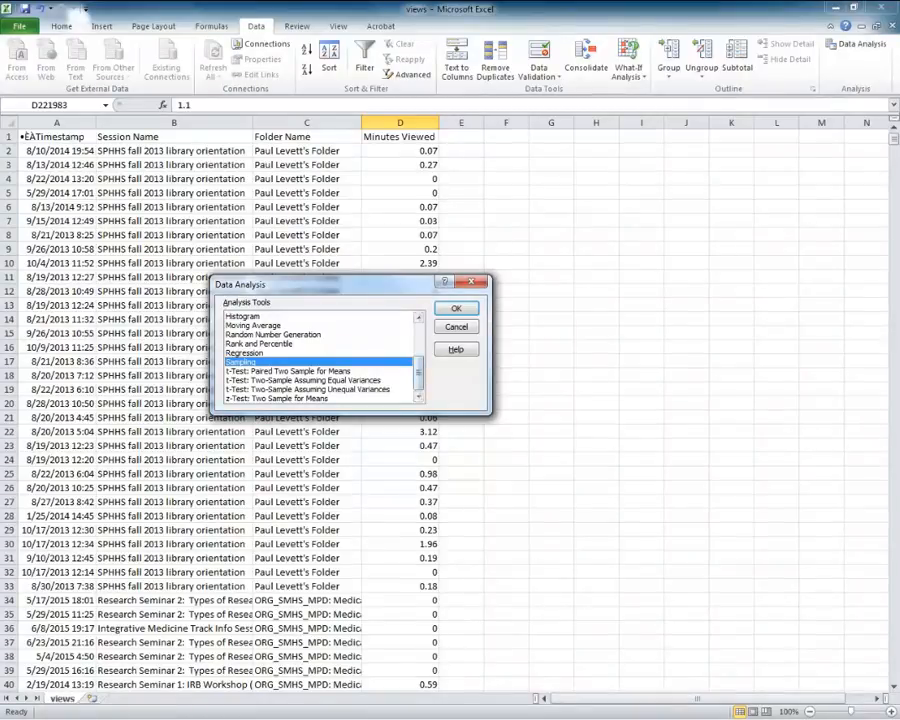
left_click(253, 325)
left_click(243, 316)
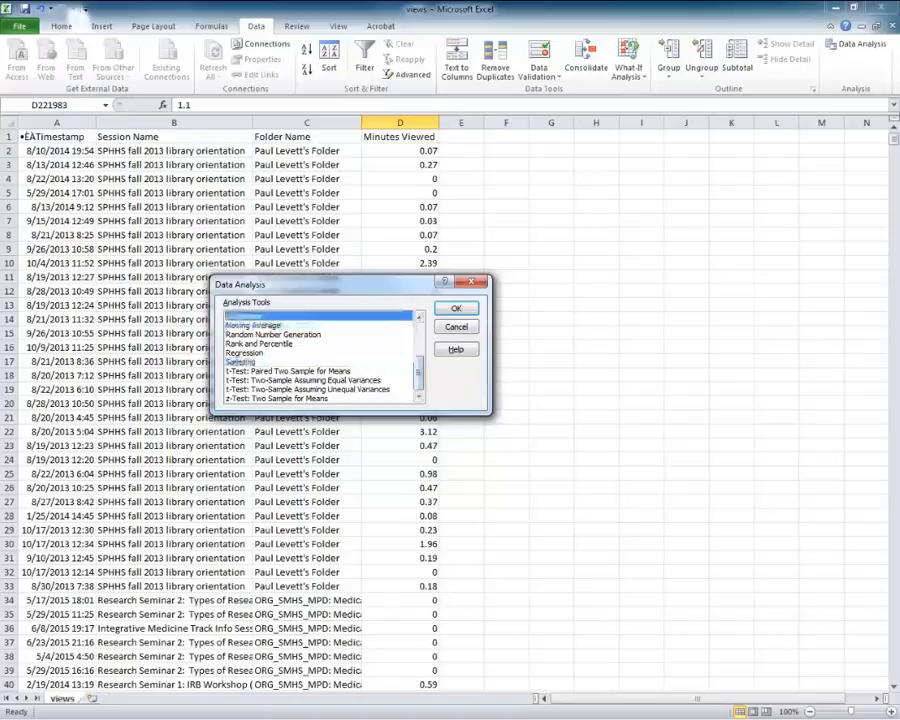
key("Return")
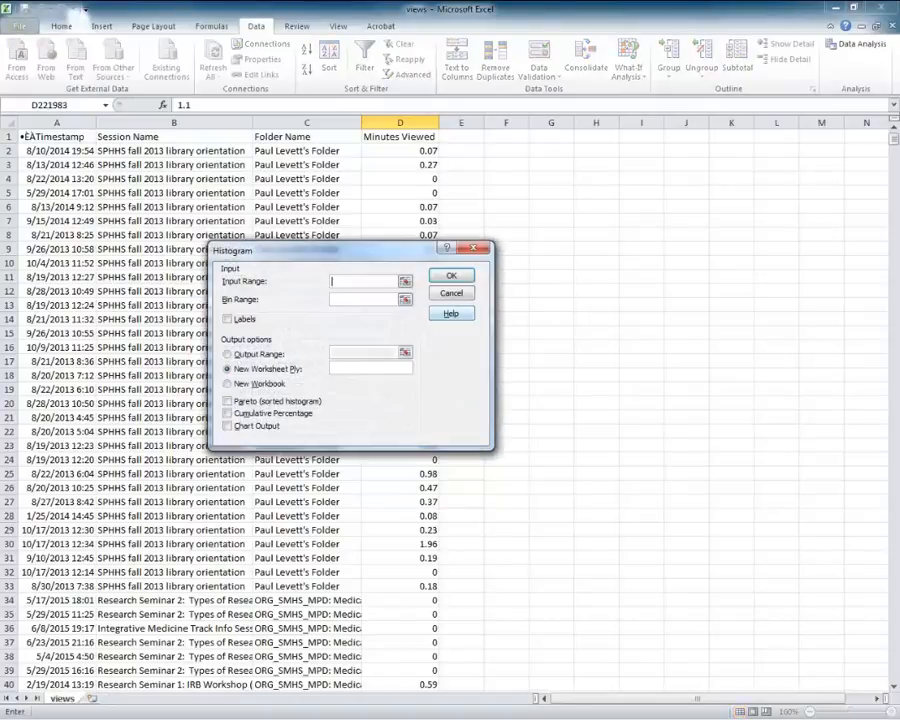
Step: Review the Histogram tool's input and bin range settings, and close it without running the analysis
left_click_drag(340, 250, 635, 249)
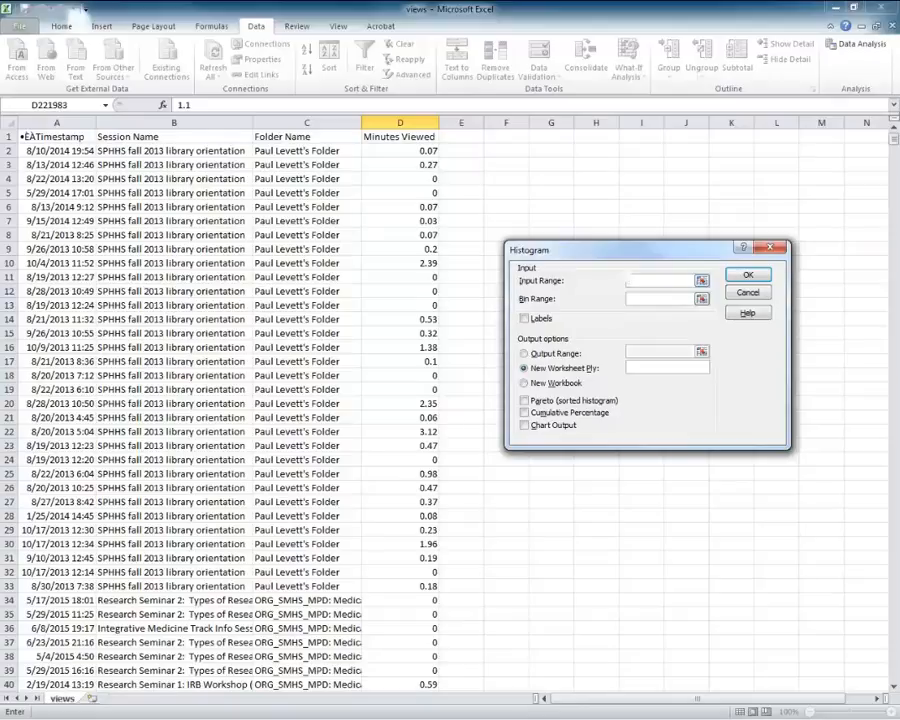
left_click(652, 302)
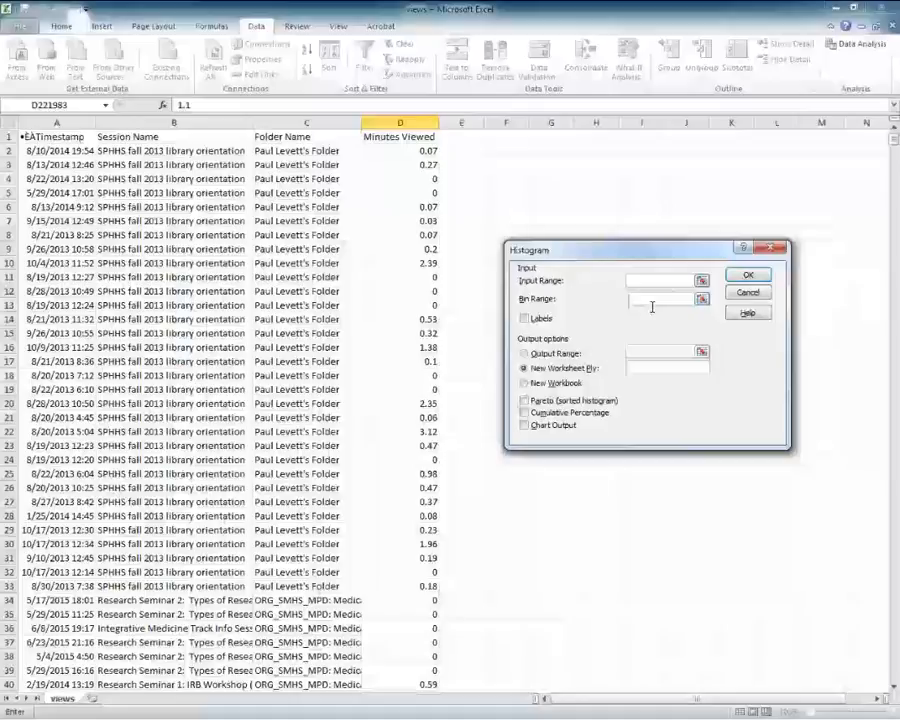
left_click(769, 248)
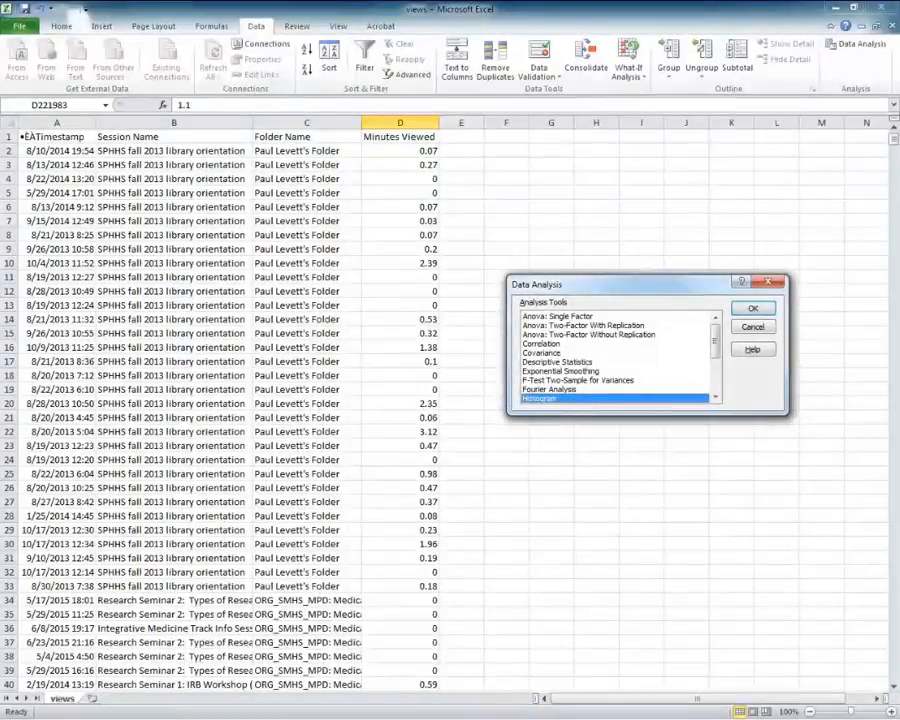
left_click(771, 284)
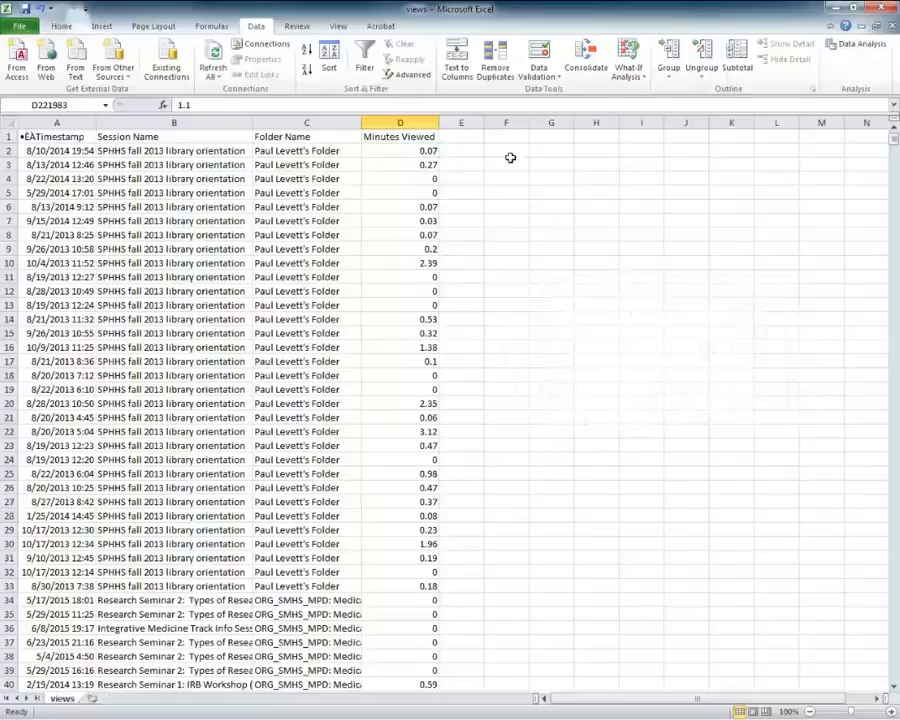
Step: Calculate the minimum of the Minutes Viewed column in cell F2 with =min(D2:D221952)
left_click(509, 157)
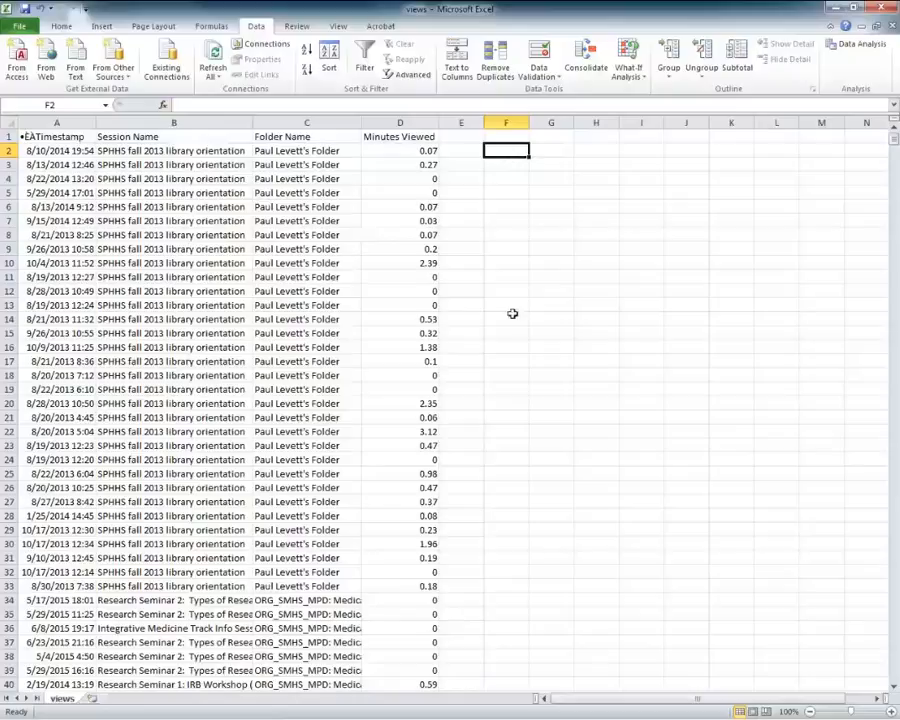
type("=")
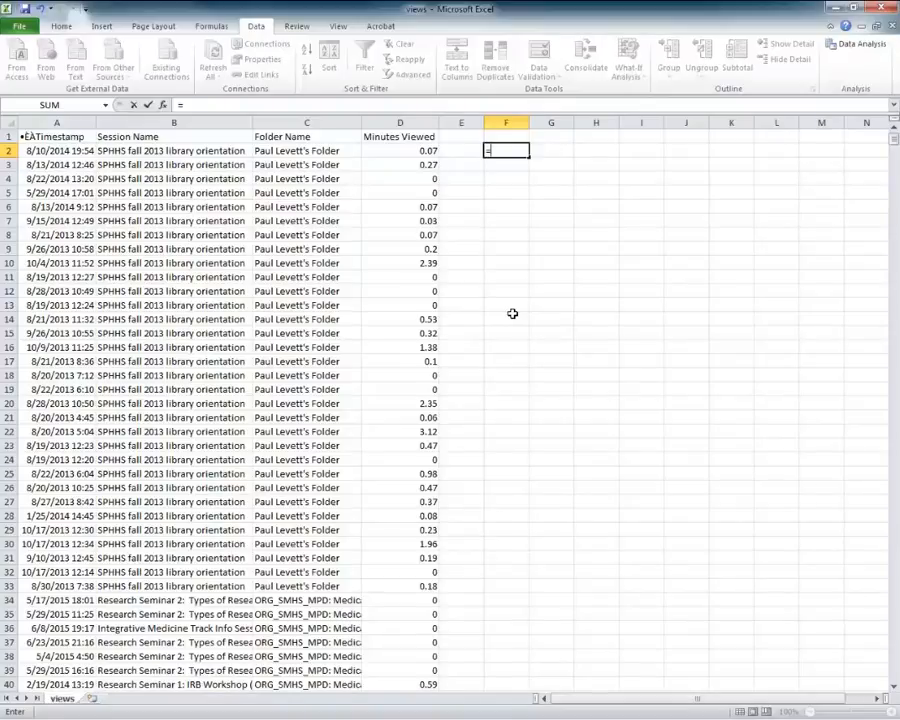
type("min")
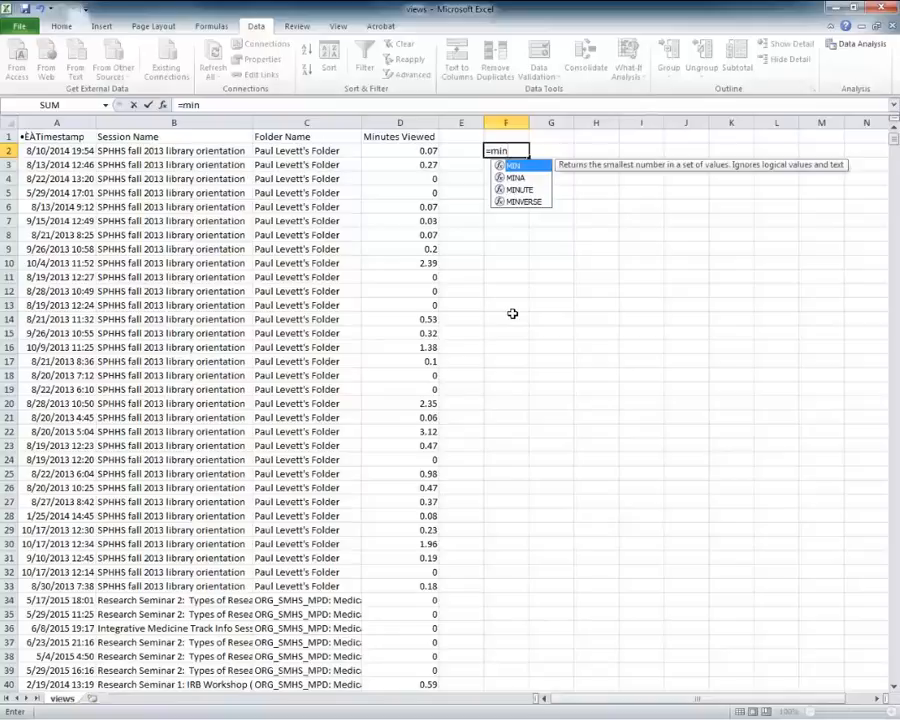
type("(")
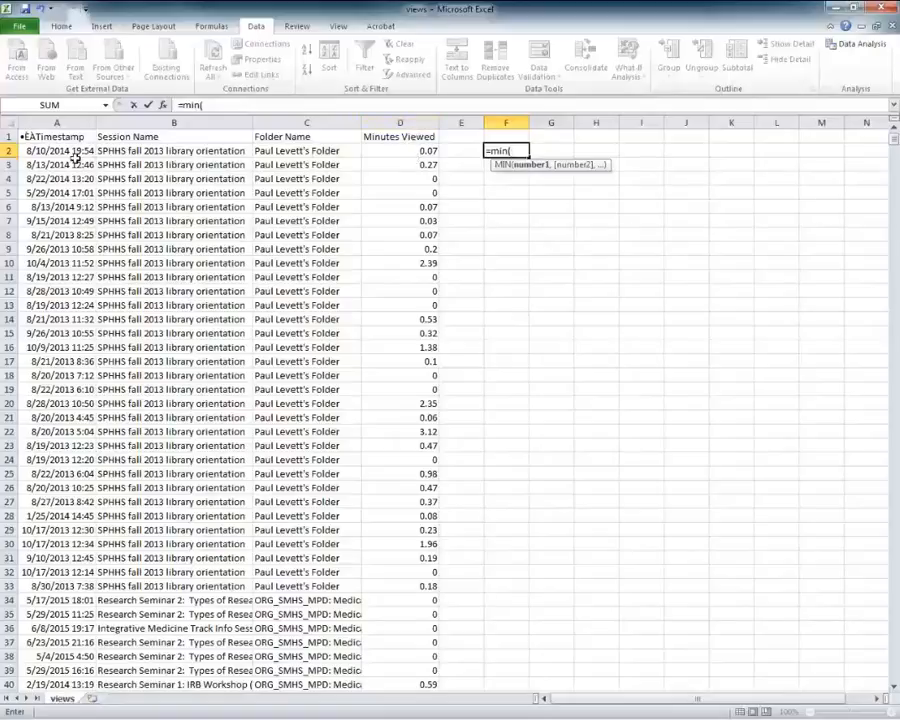
type("D2")
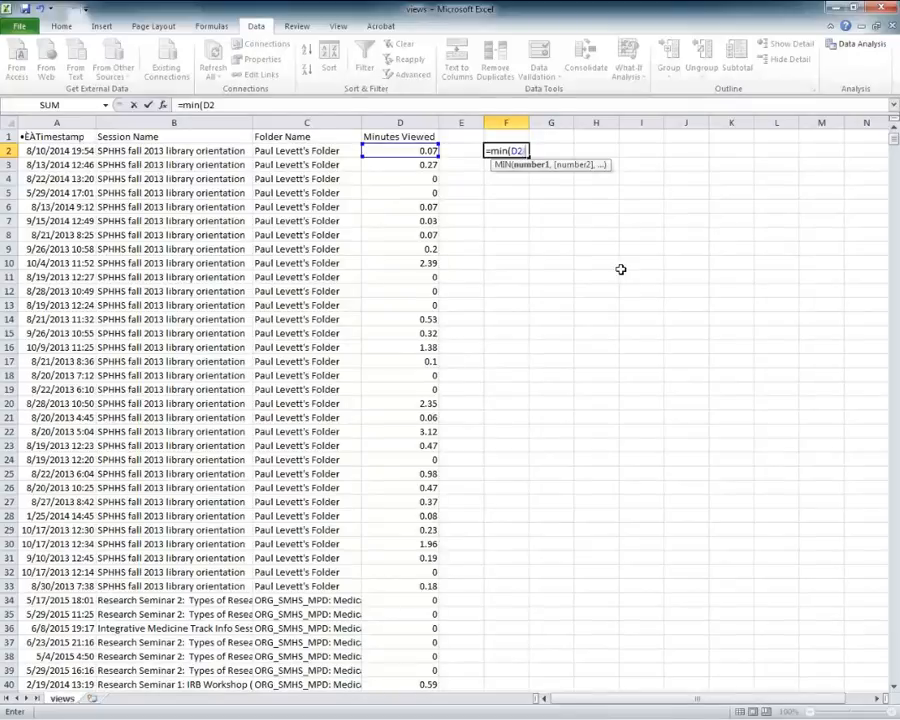
type(":")
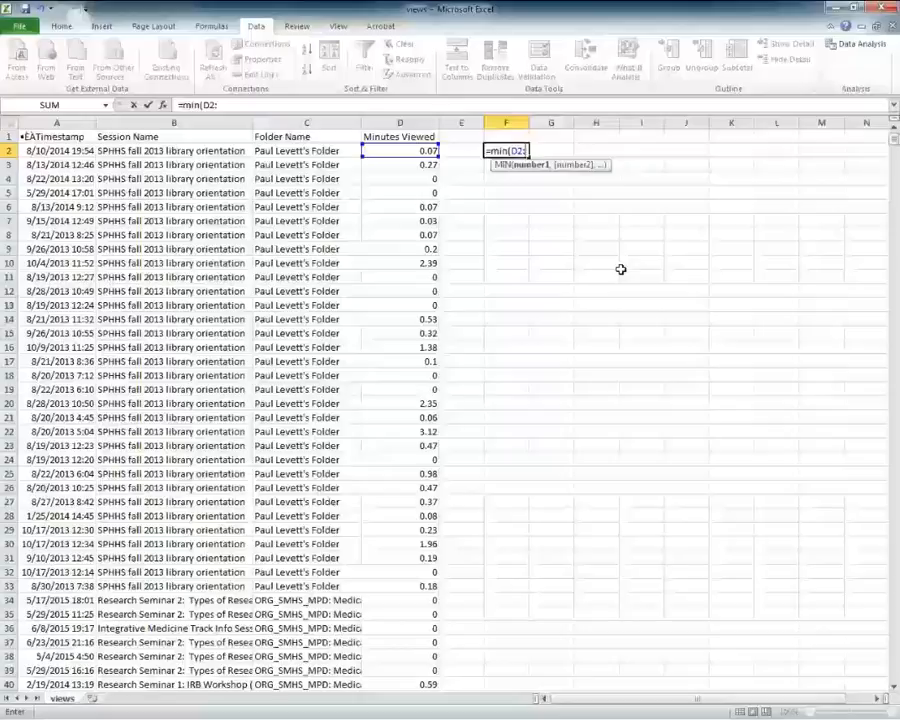
type("D")
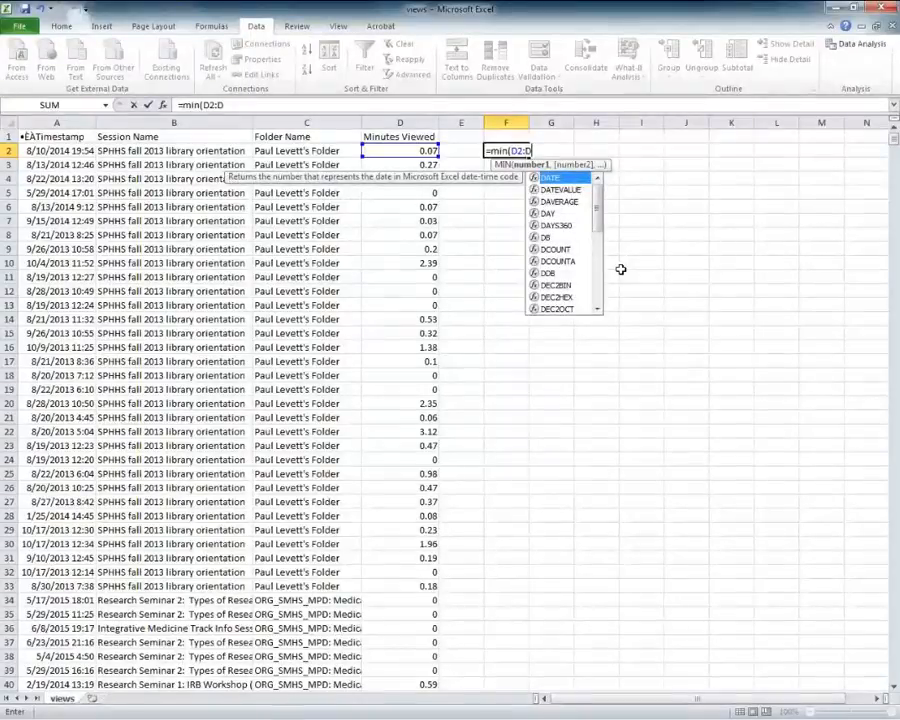
type("221")
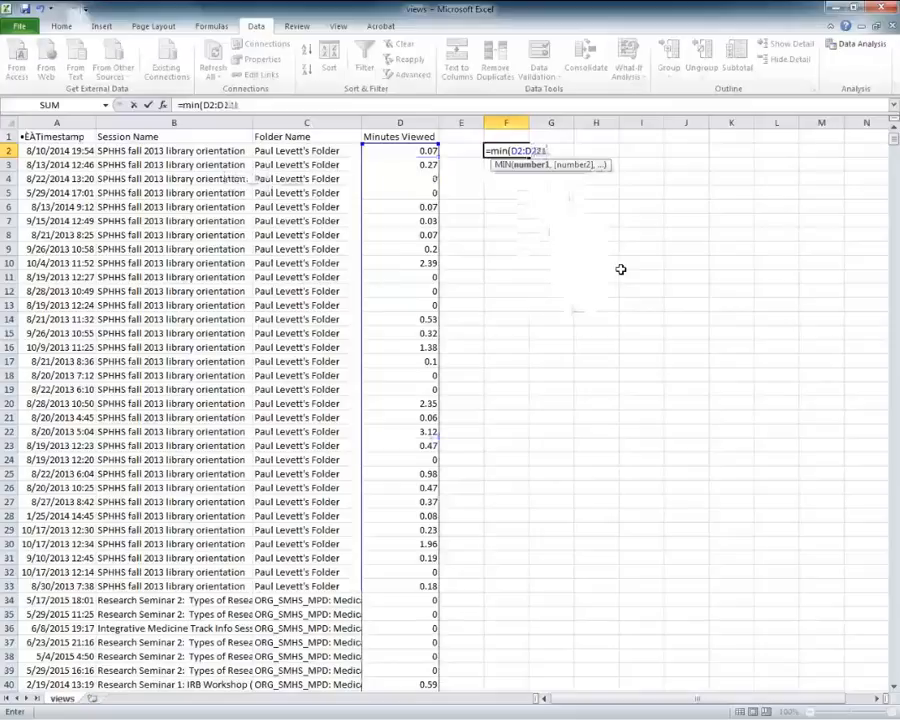
type("95")
type("2)")
key("Return")
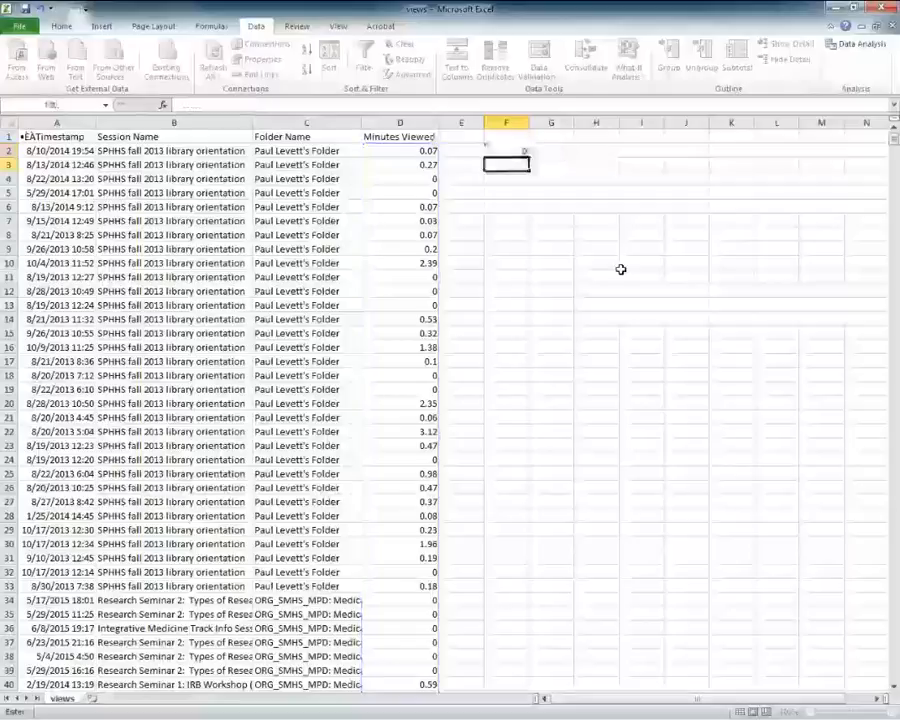
Step: Check where the Minutes Viewed data ends and return to the minimum formula in F2
left_click(430, 376)
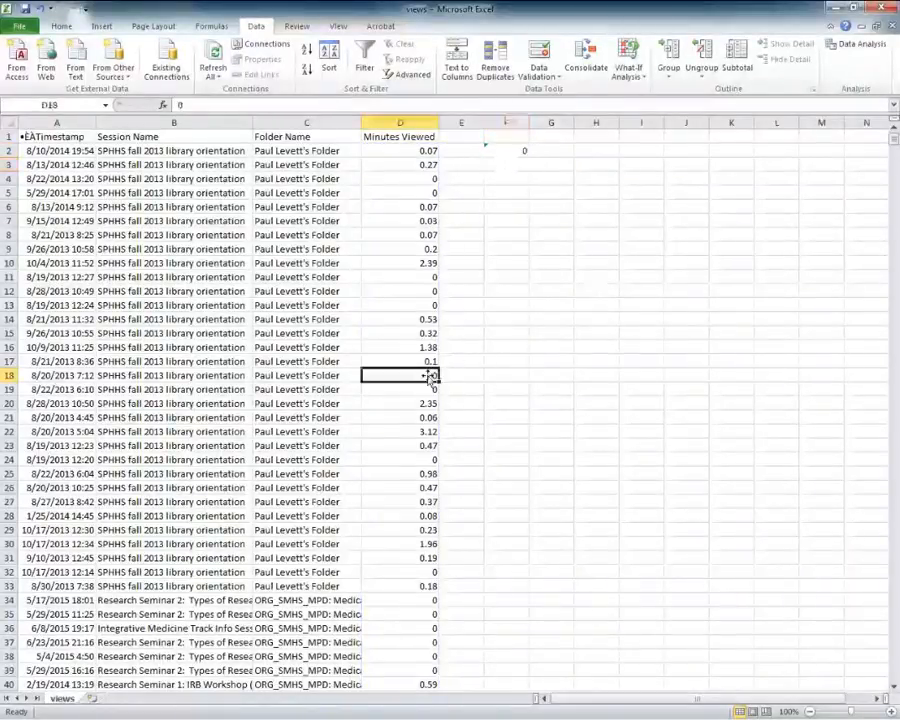
key("ctrl+Down")
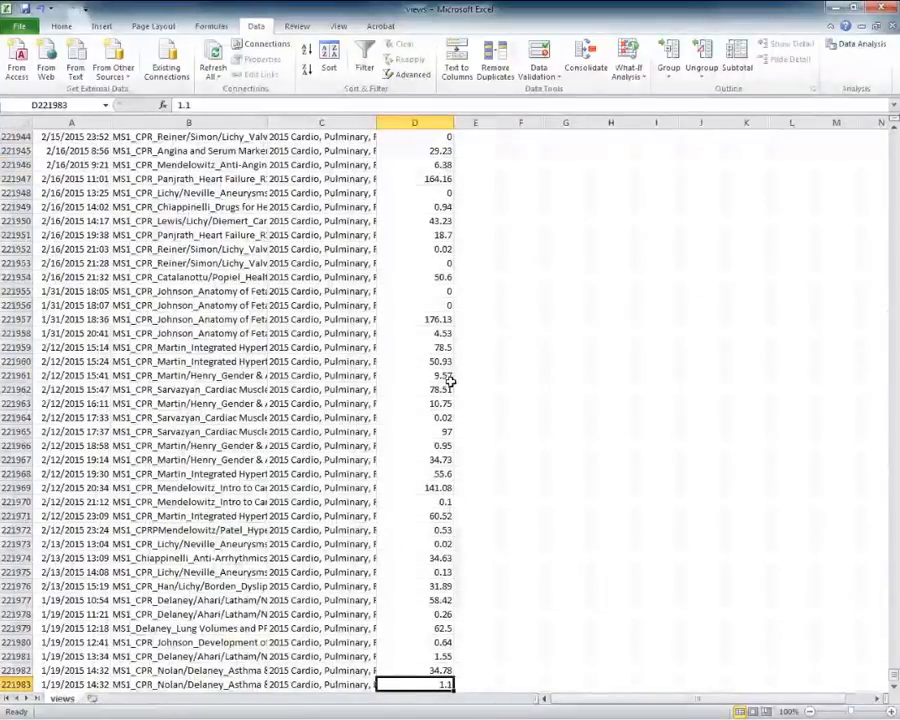
key("ctrl+Up")
left_click(512, 150)
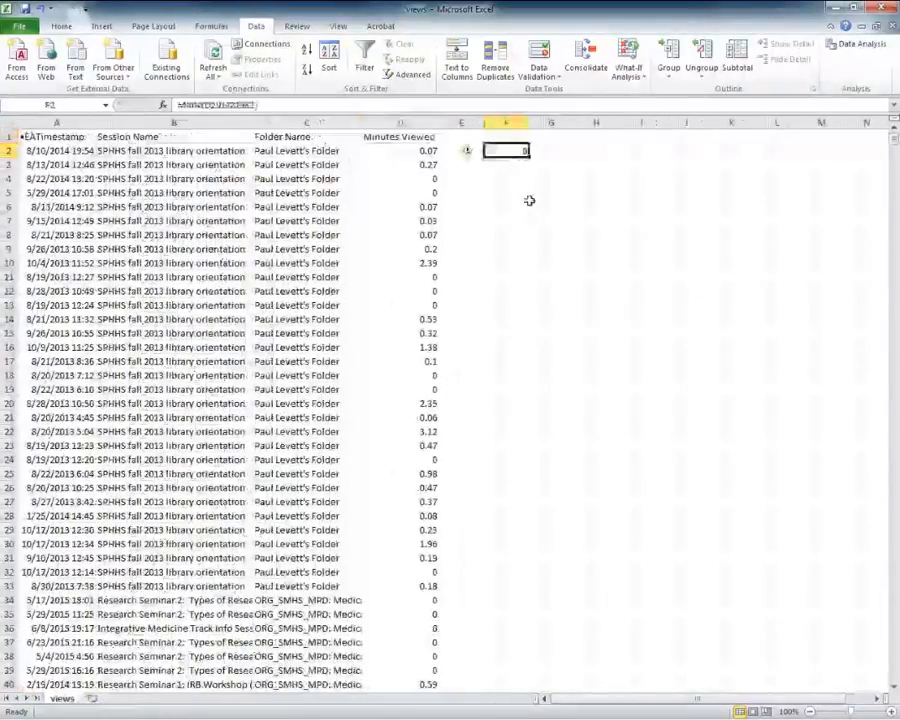
Step: Correct the minimum formula in F2 to =MIN(D2:D221983)
key("F2")
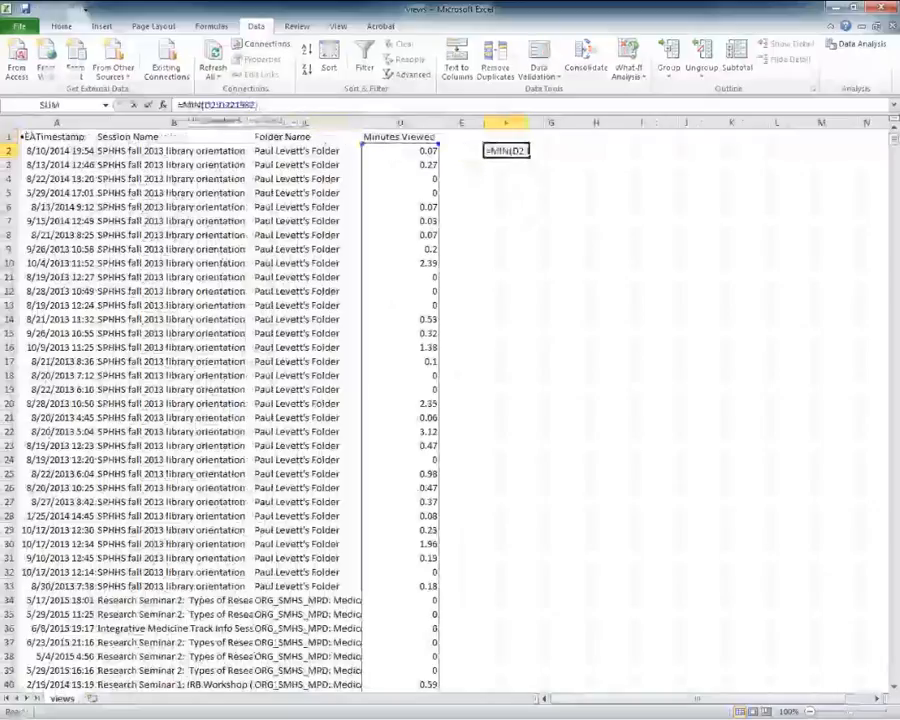
key("Return")
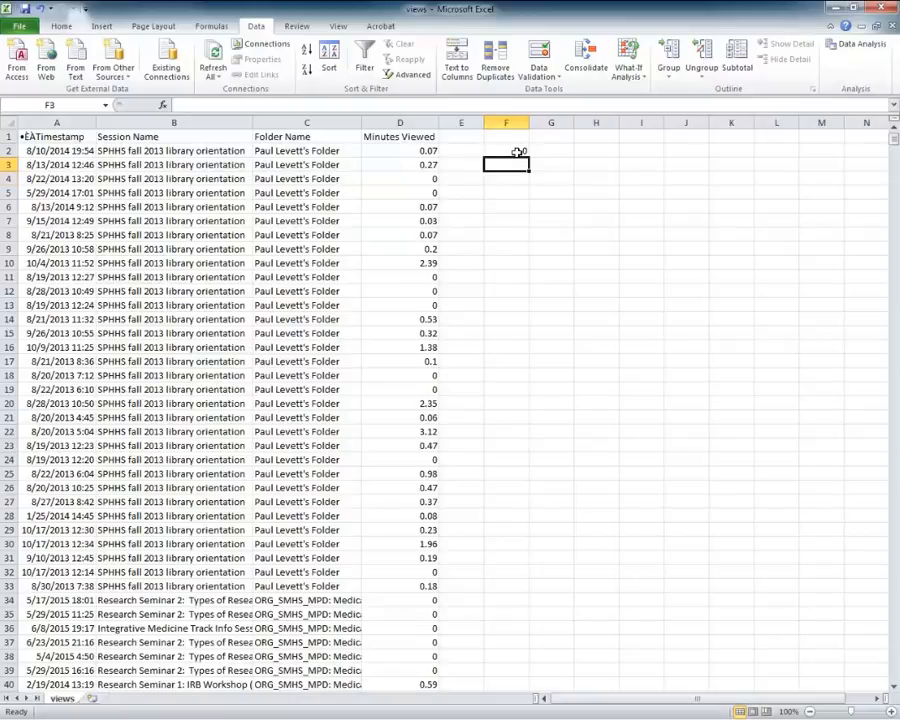
Step: Calculate the maximum of the Minutes Viewed column in cell F6 with =max(D2:D221983)
key("Down")
key("Down")
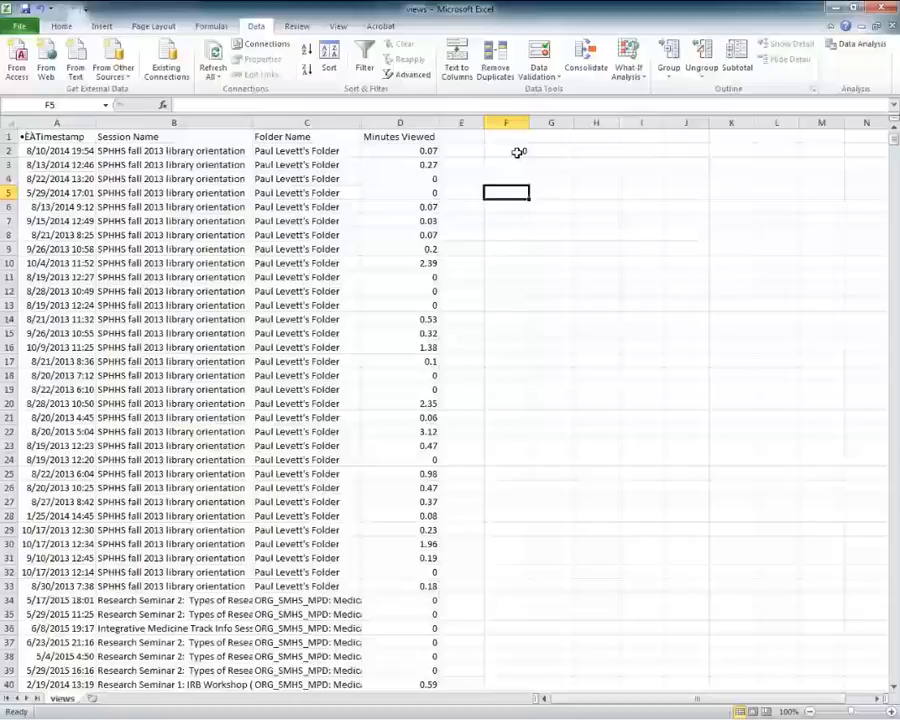
key("Up")
key("Up")
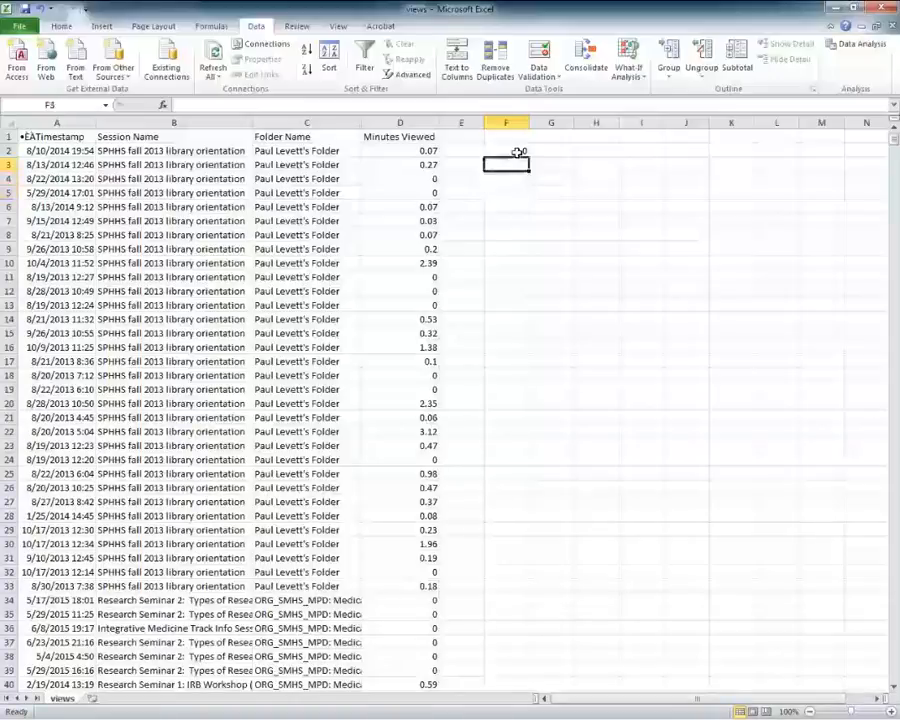
key("Down")
key("Down")
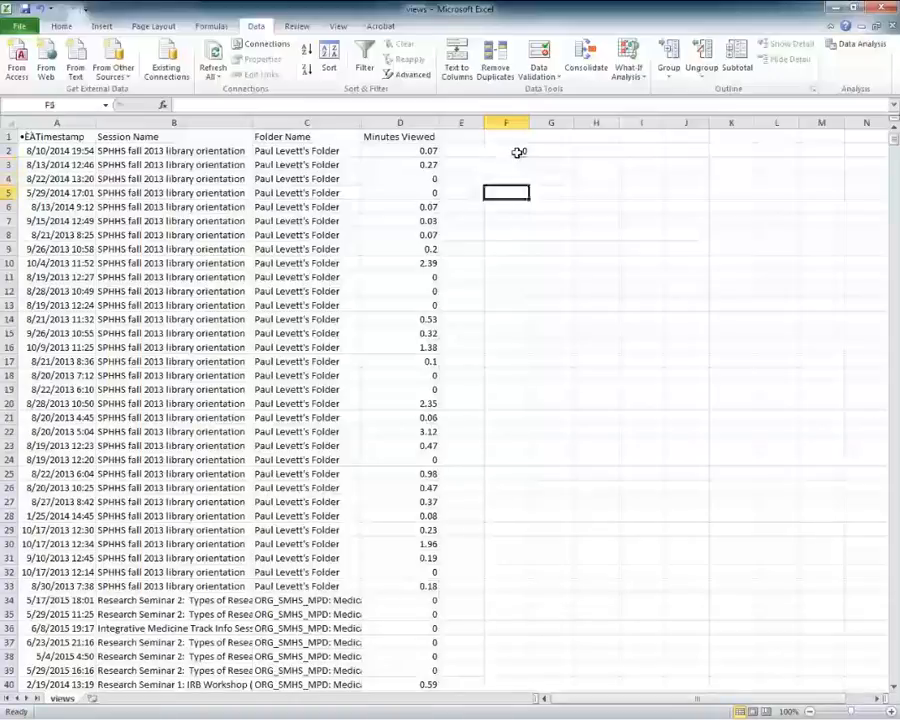
key("Down")
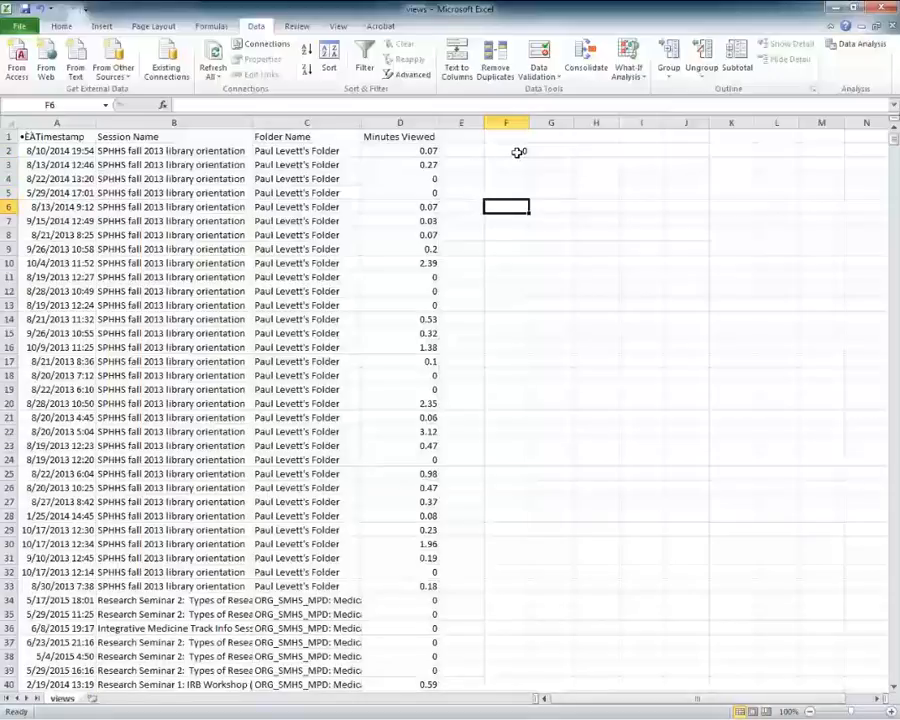
type("=max")
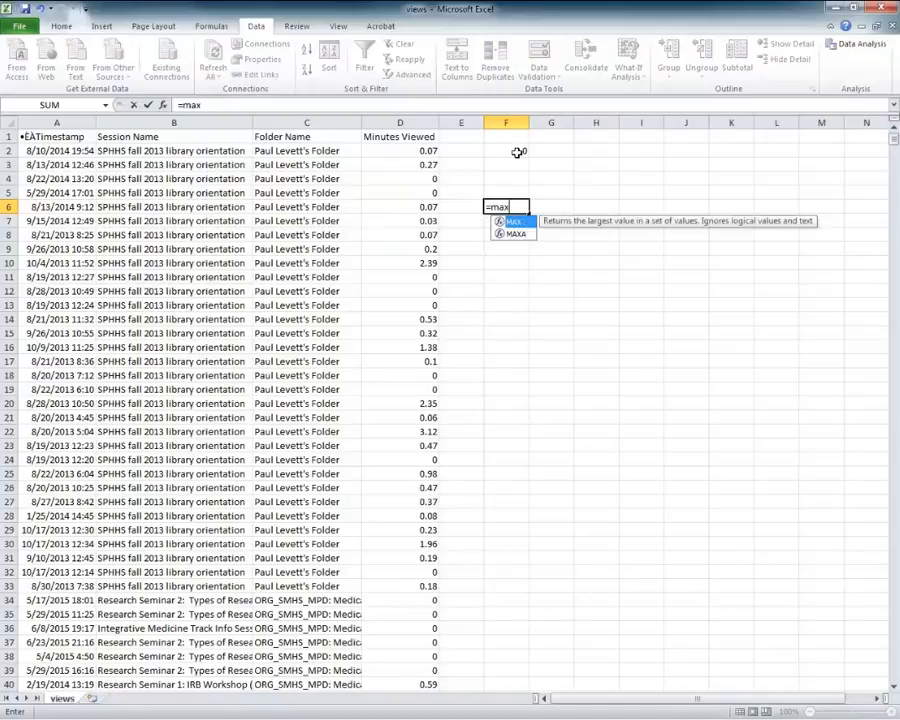
type("(")
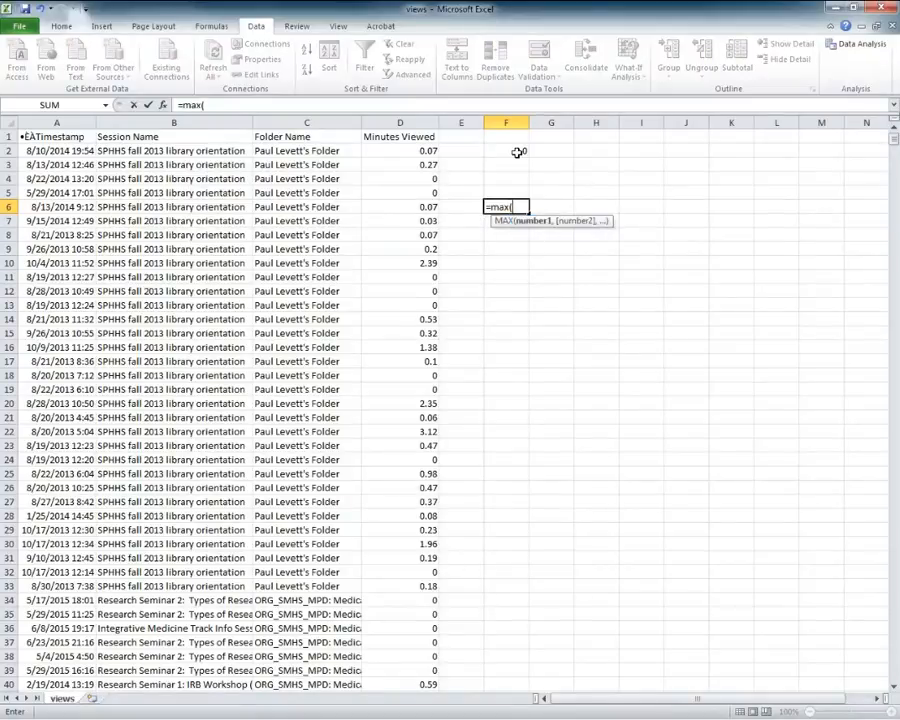
type("D2")
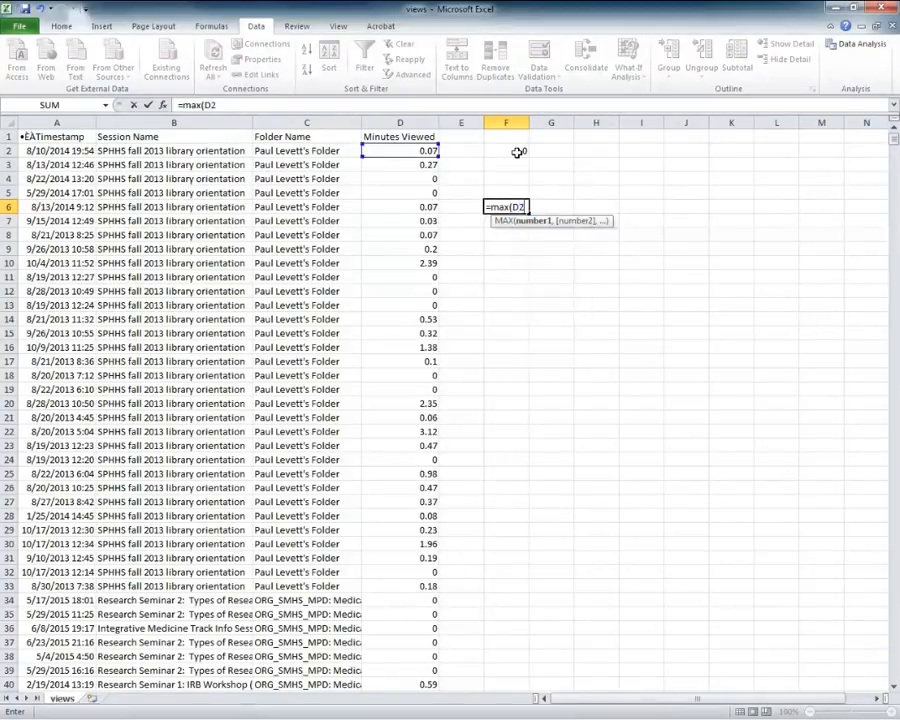
type(":D22198")
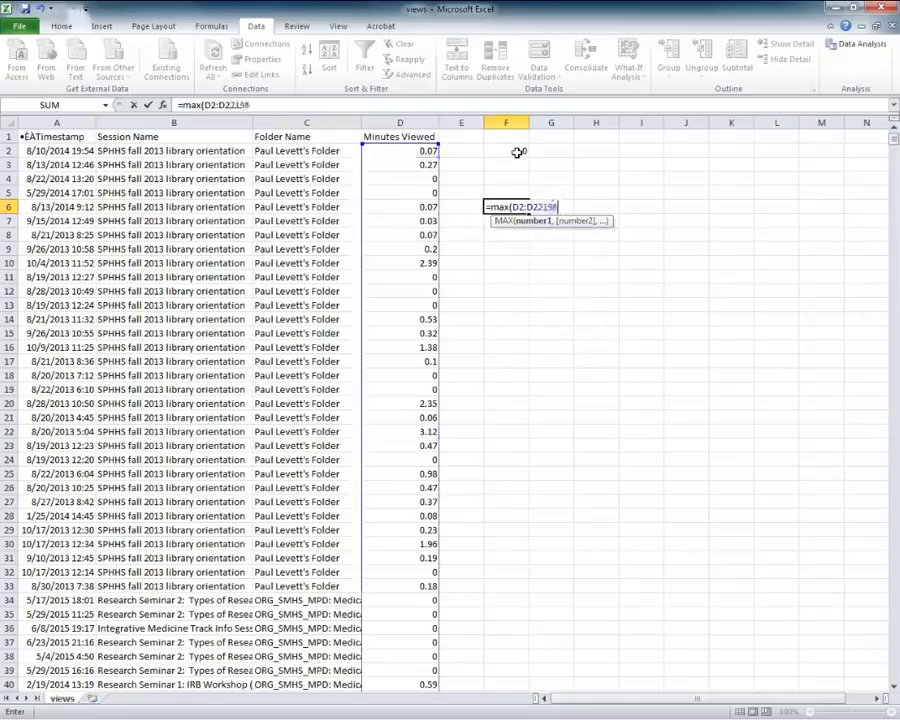
type("3)")
key("Return")
key("Up")
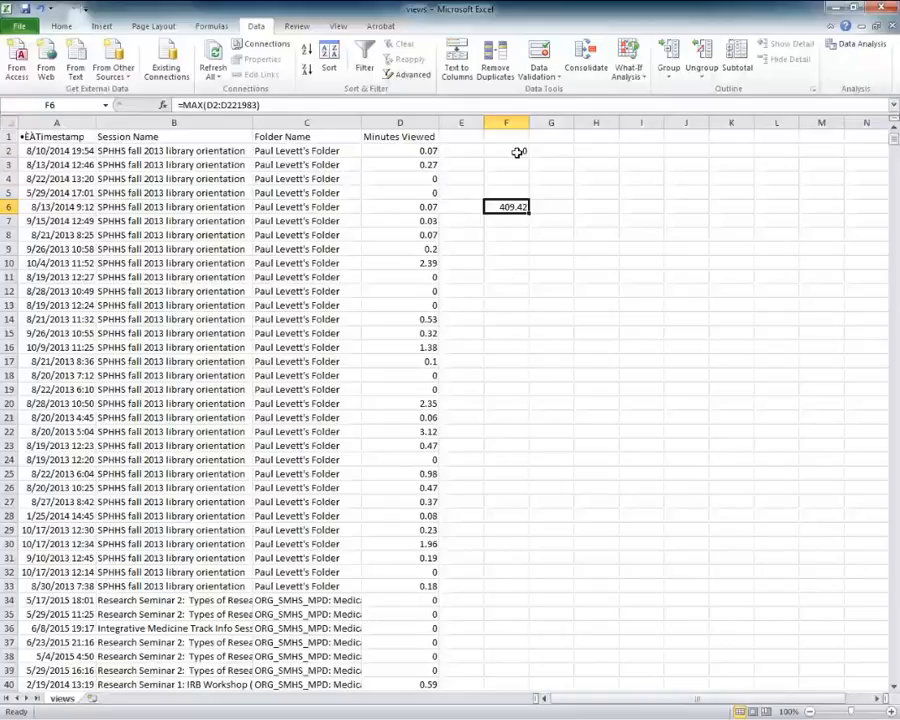
Step: Copy the minimum formula from F2 into the cell below it, F3
key("Up")
key("Up")
key("Up")
key("Down")
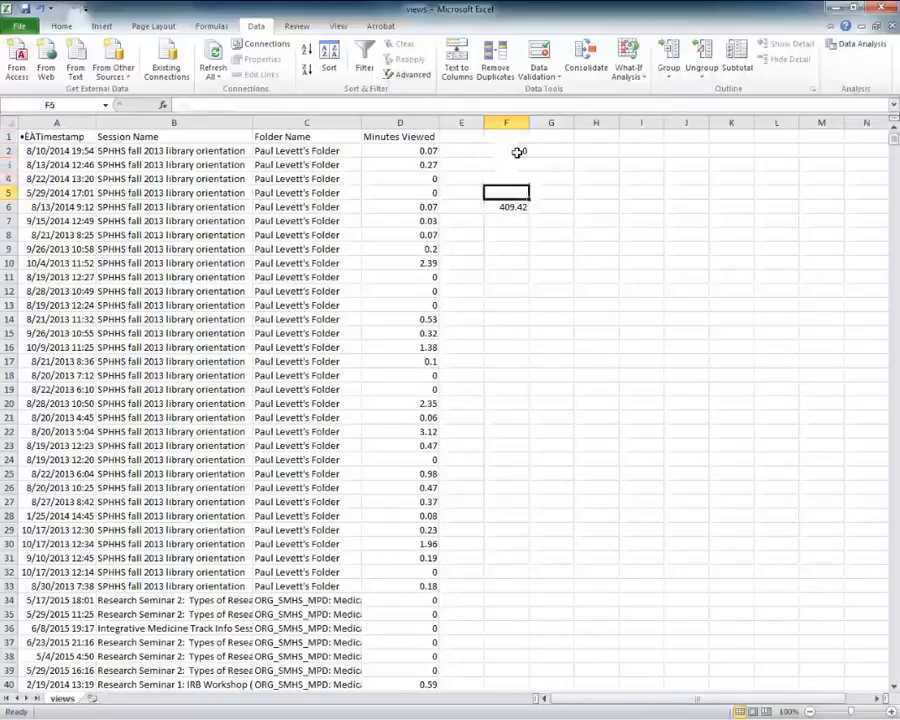
key("Down")
key("Up")
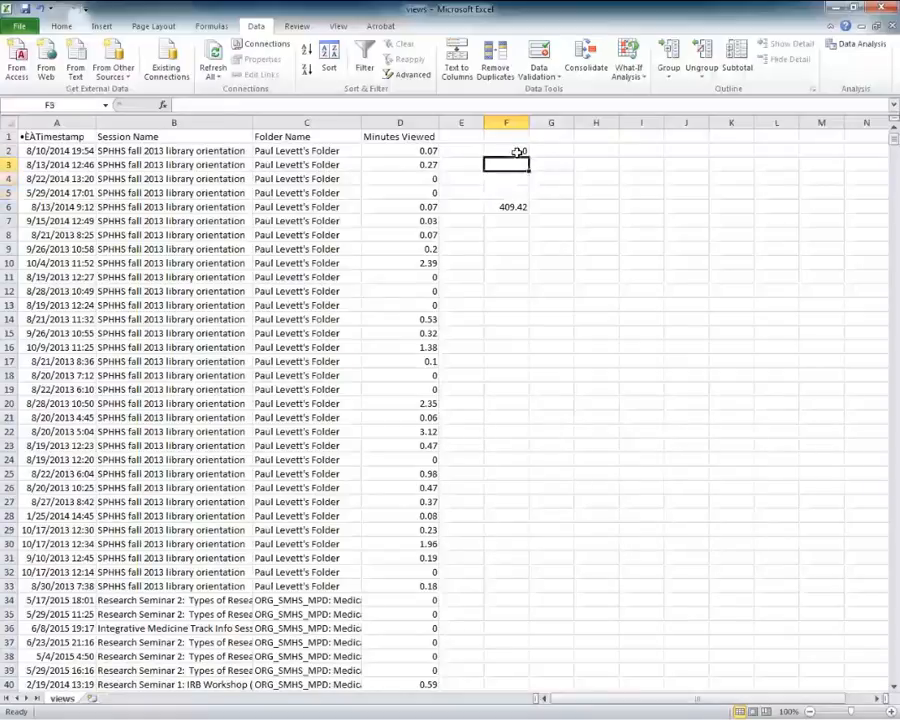
key("Up")
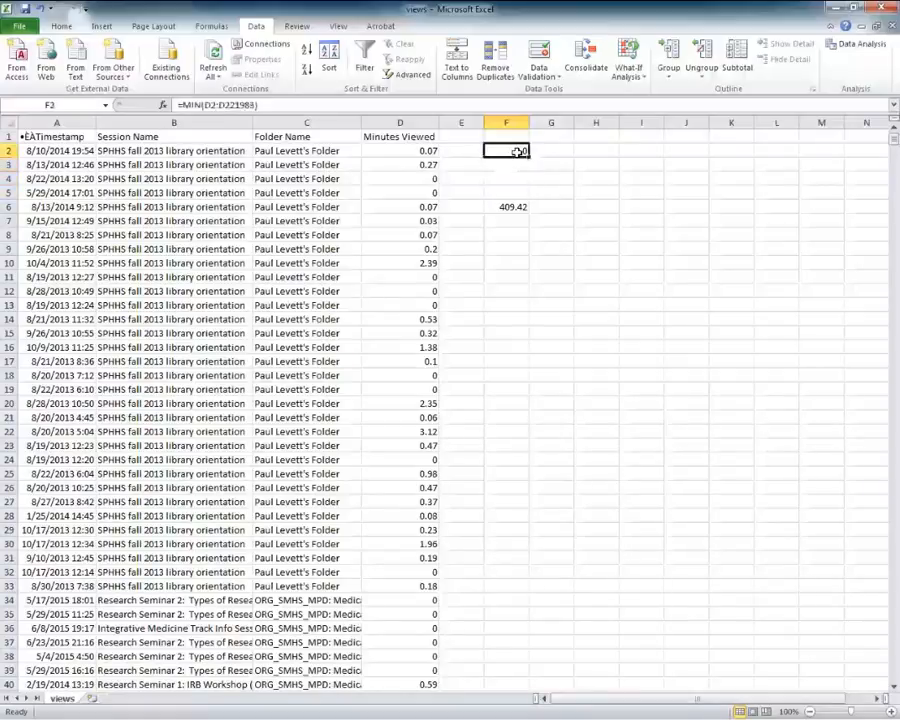
key("ctrl+c")
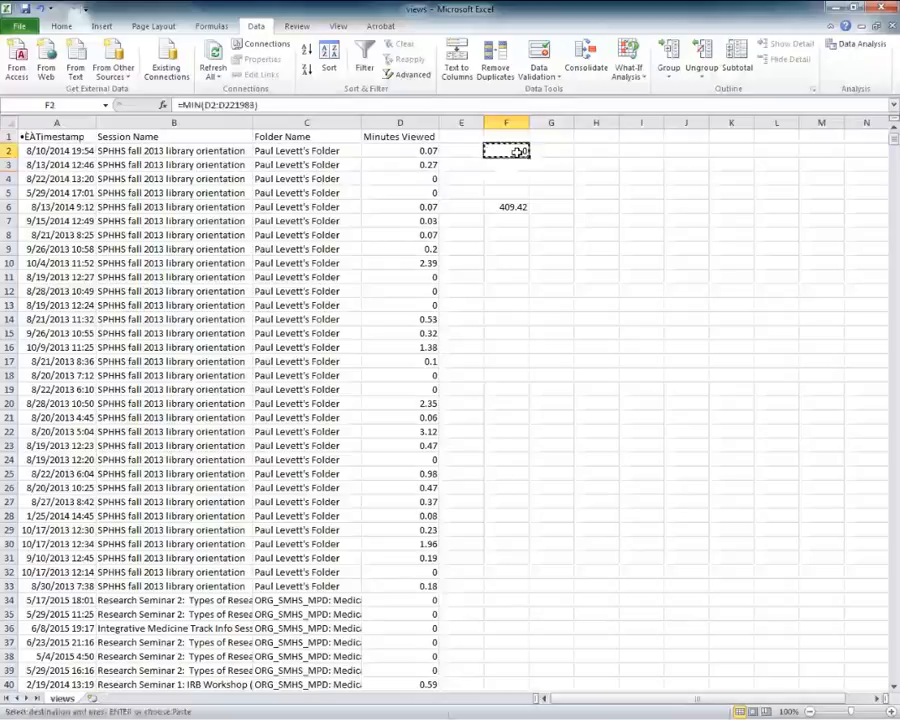
key("Down")
key("ctrl+v")
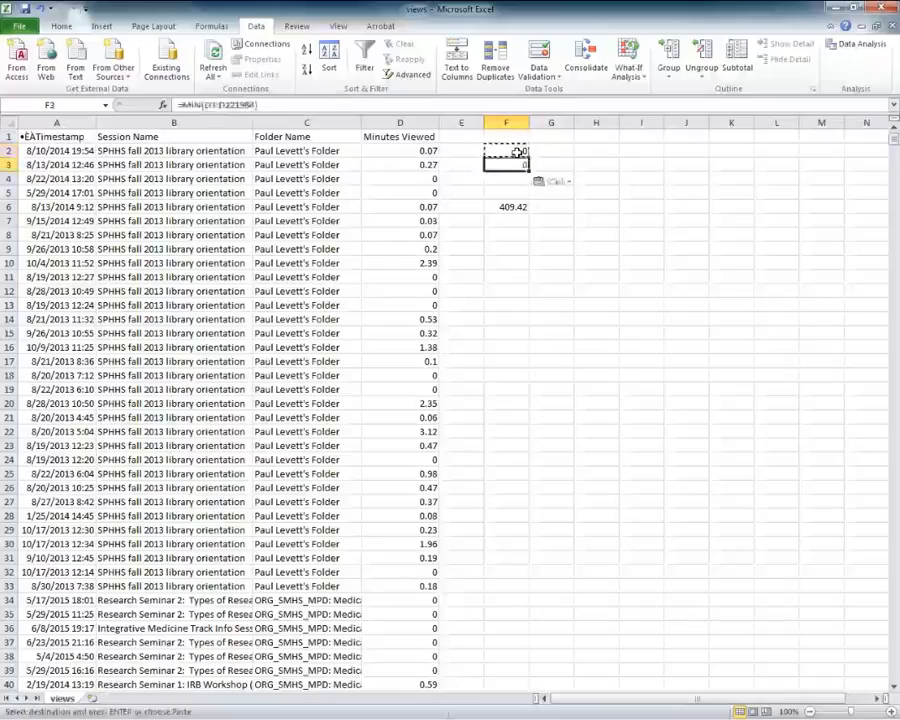
Step: Lock the row references of the formula in F3 so it reads =MIN(D$2:D$221983)
left_click(243, 105)
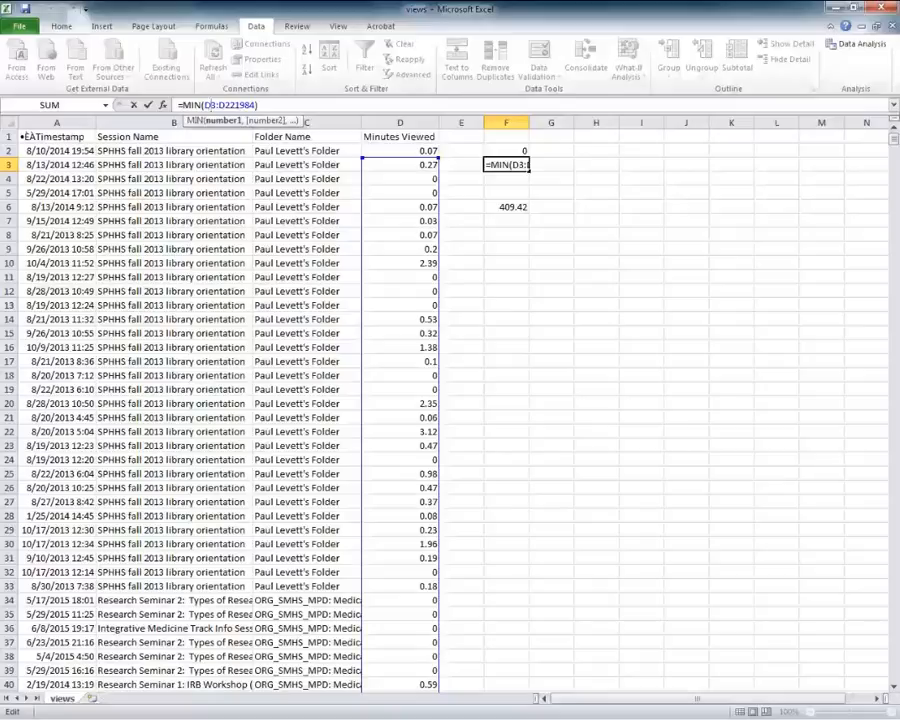
type("$")
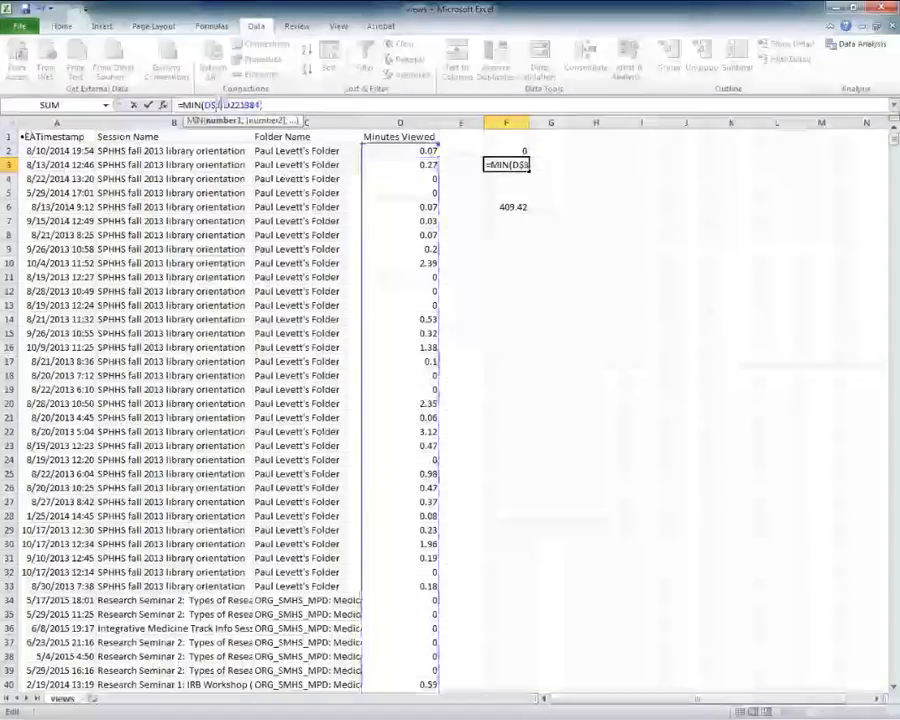
left_click(227, 104)
type("$")
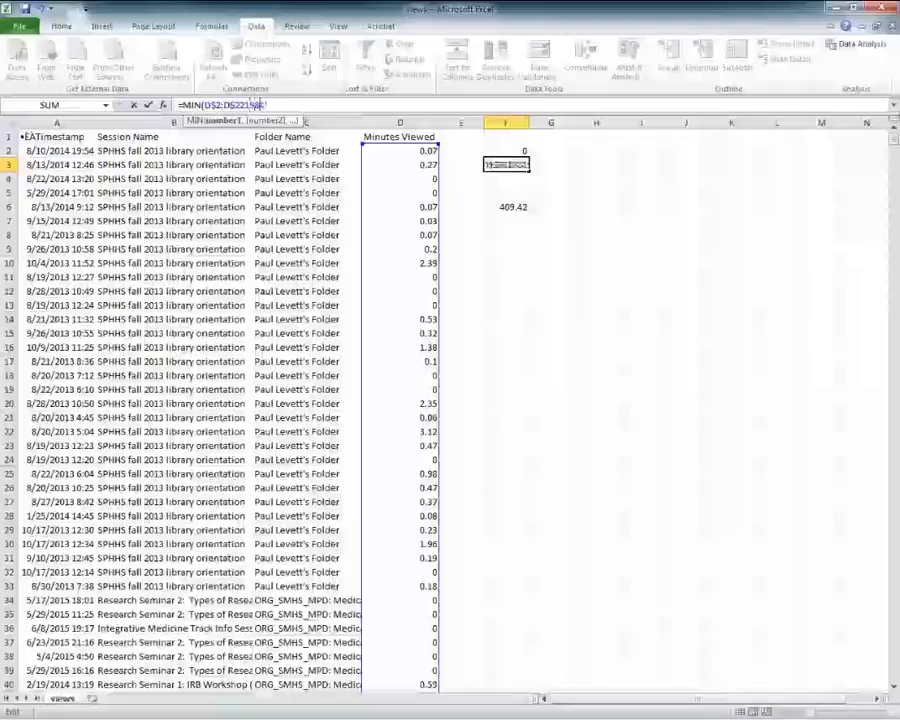
key("Return")
key("Up")
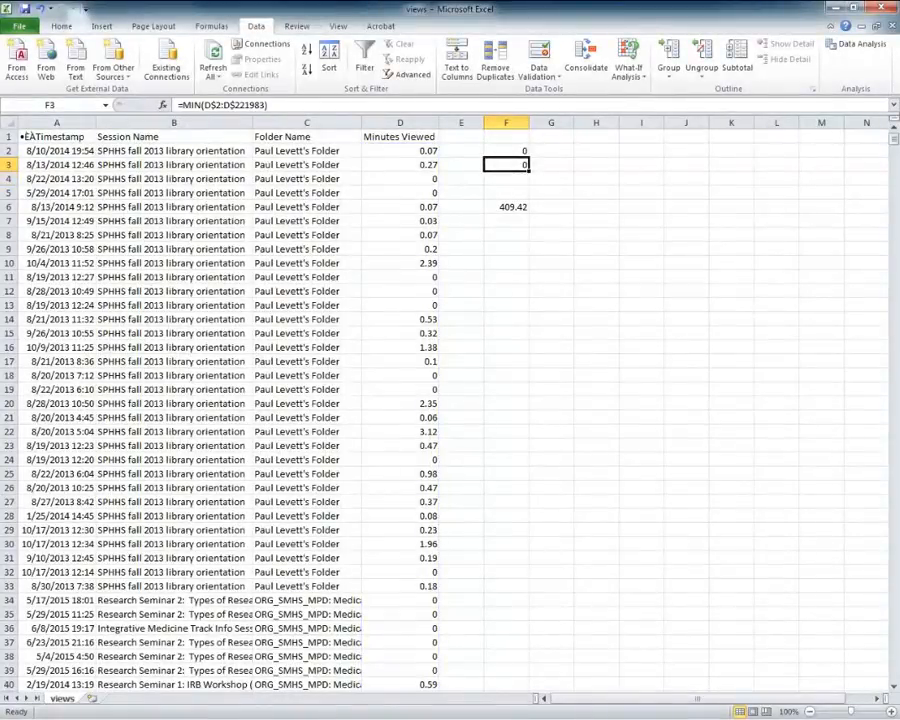
Step: Copy the row-locked minimum formula from F3 into cells F4 and F5
key("ctrl+c")
key("Down")
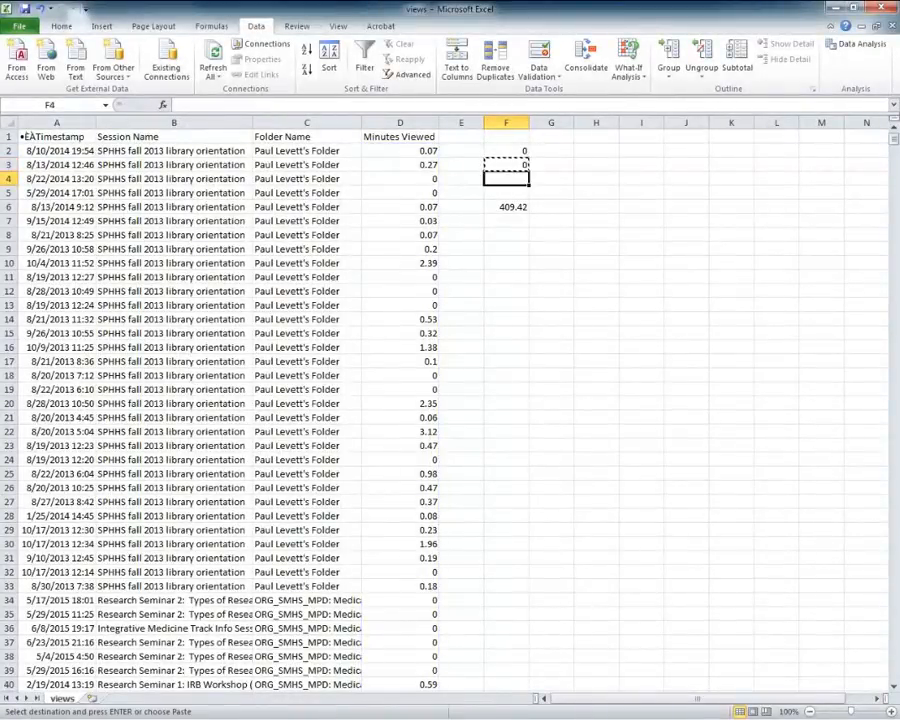
key("ctrl+v")
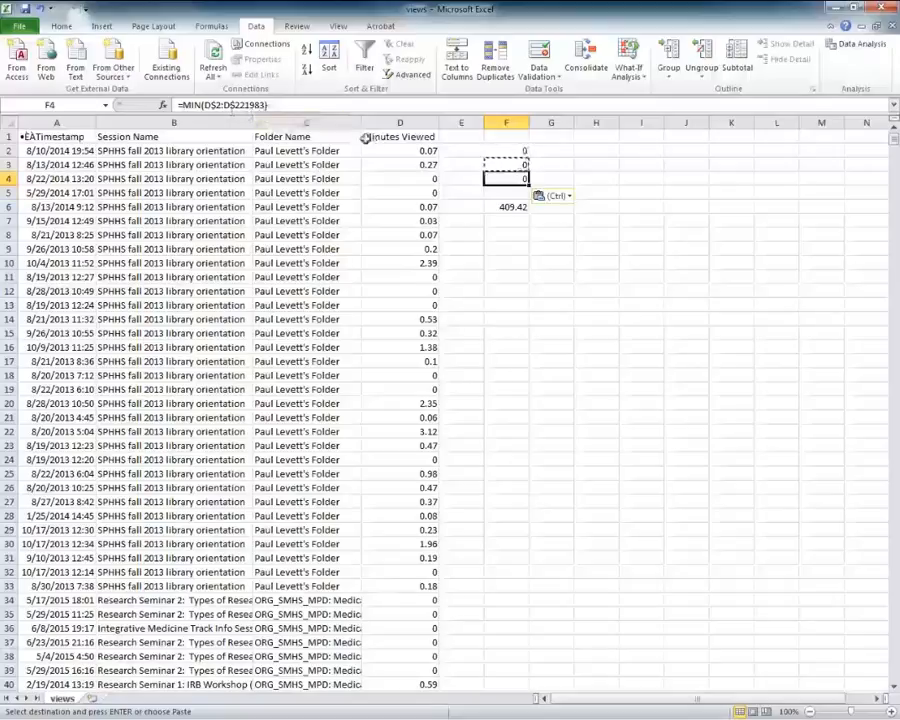
key("Down")
key("ctrl+v")
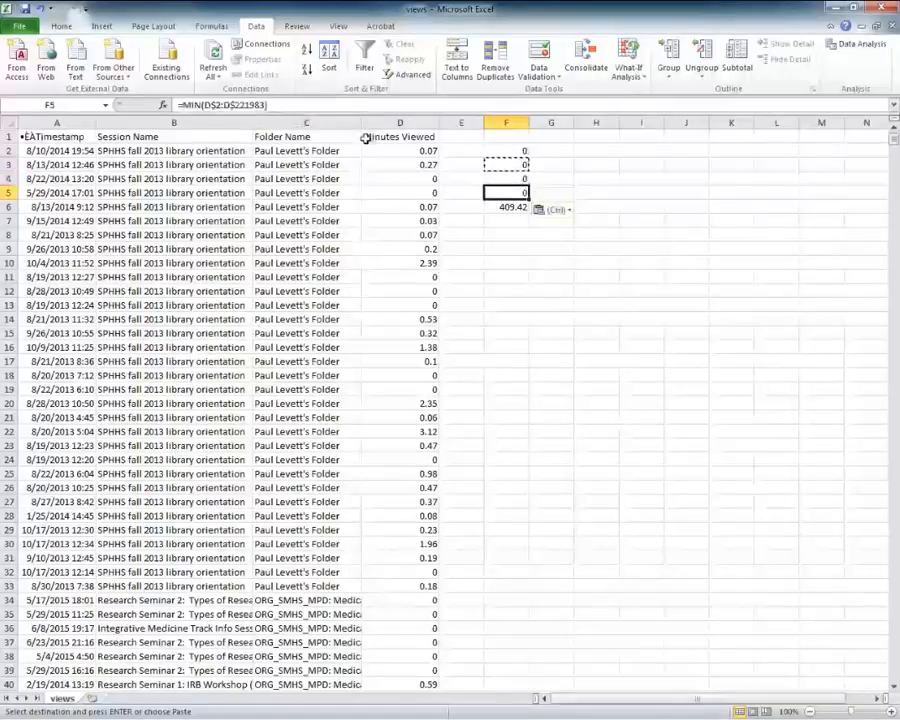
Step: Multiply the formula in F3 by one quarter by appending *1/4
left_click(514, 166)
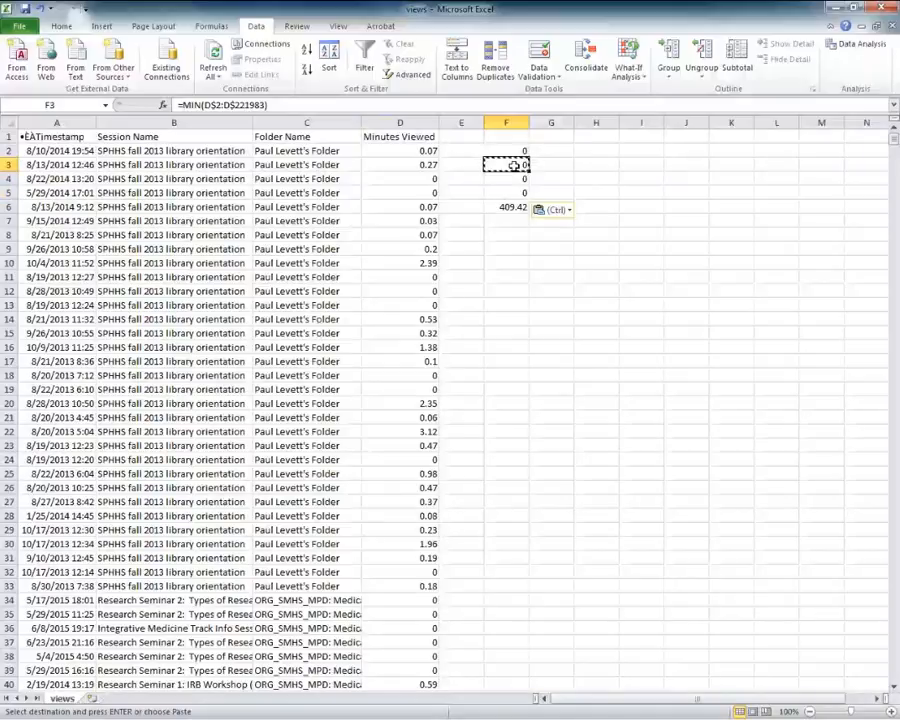
left_click(312, 106)
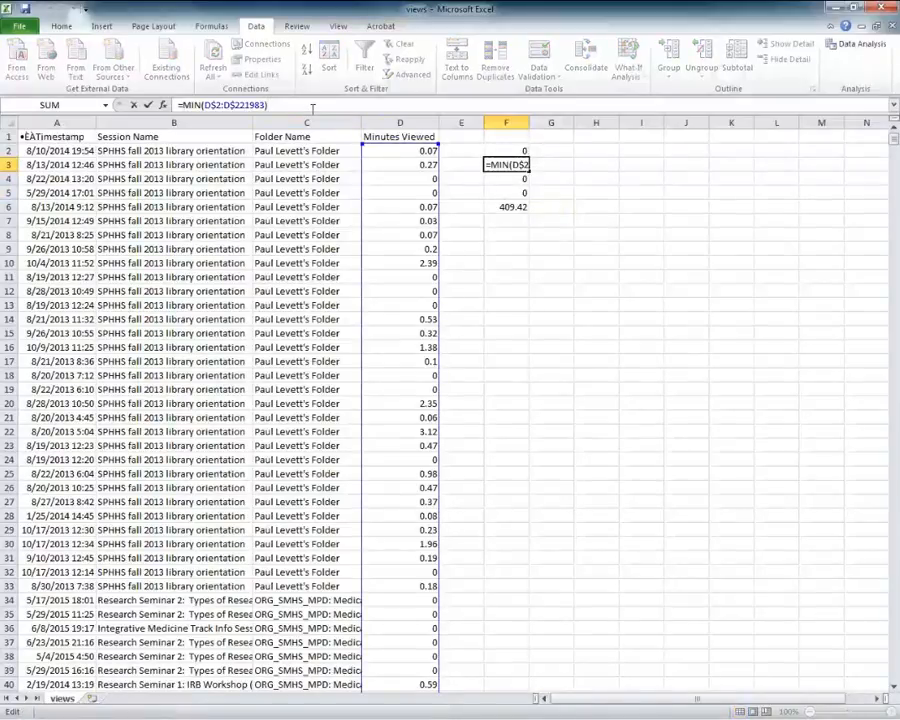
type("*1/54")
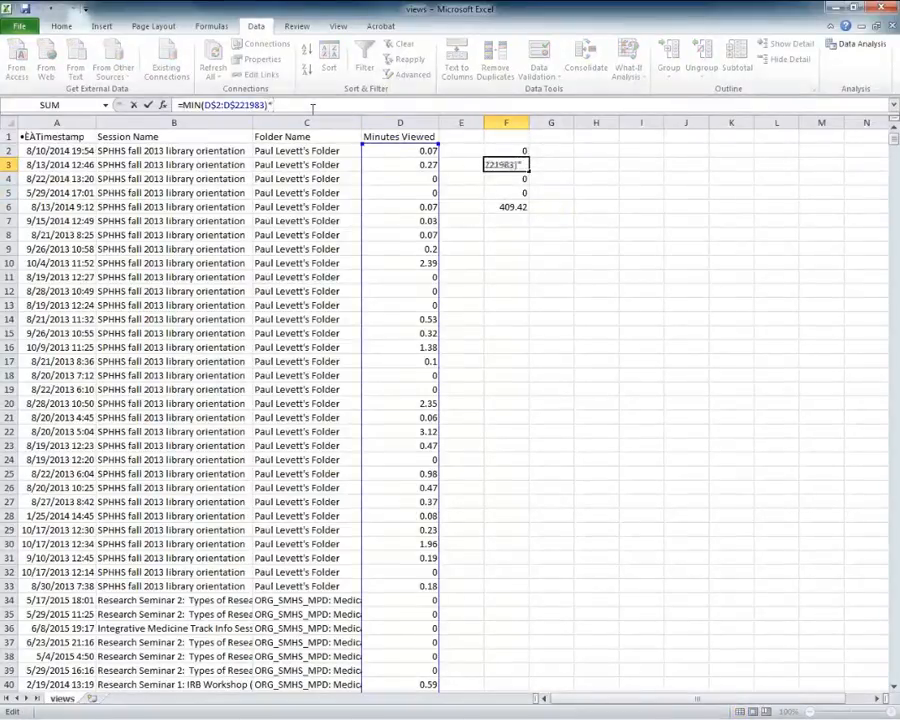
key("BackSpace")
key("BackSpace")
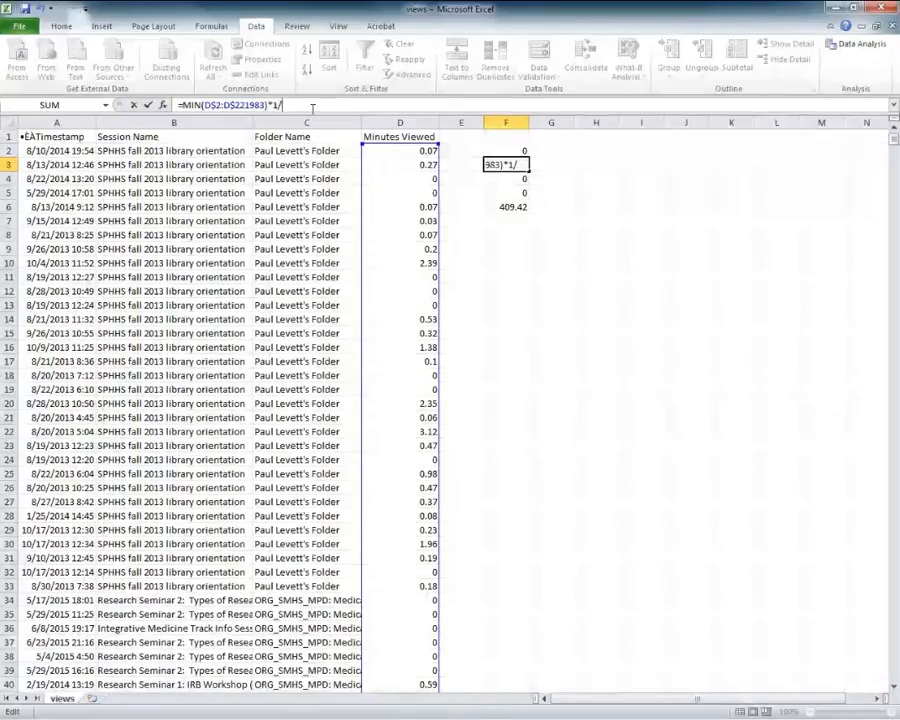
type("4")
key("Return")
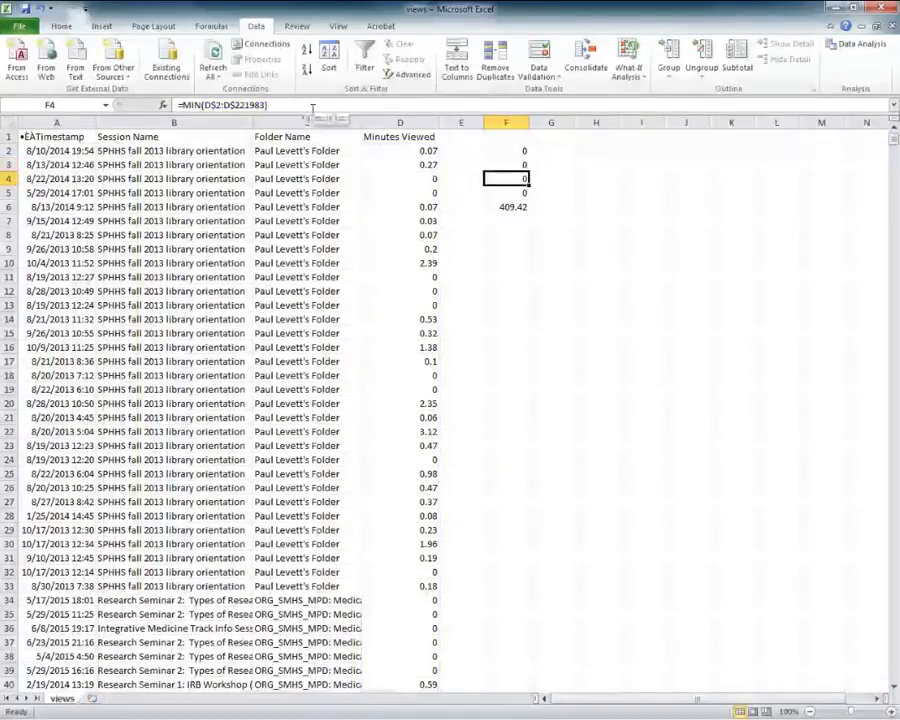
Step: Simplify the formula in F3 to =MIN(D$2:D$221983)/4 by removing the multiplication by 1
key("Up")
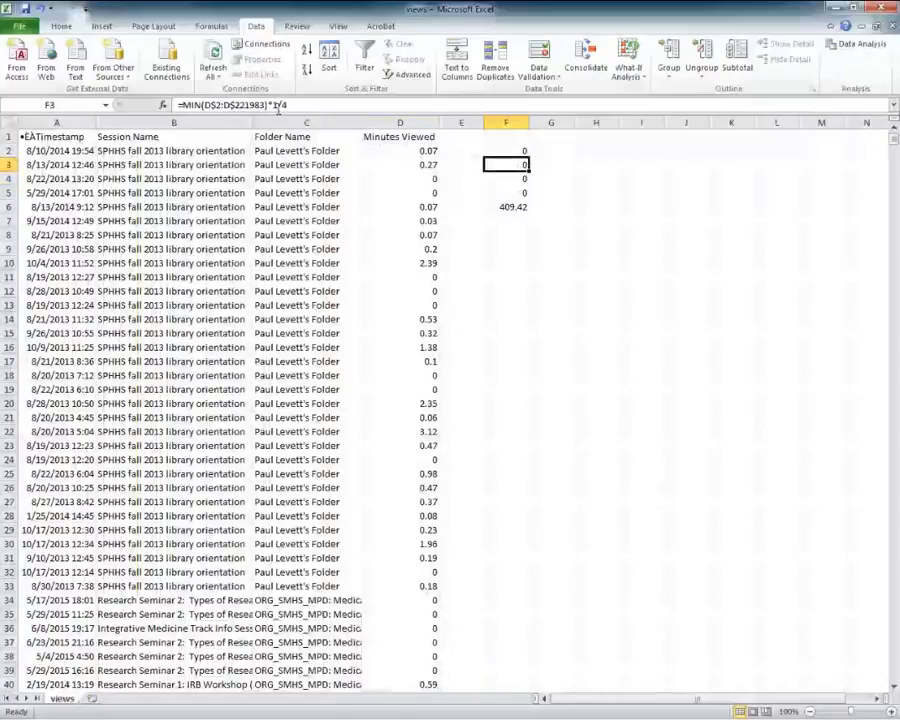
left_click(277, 105)
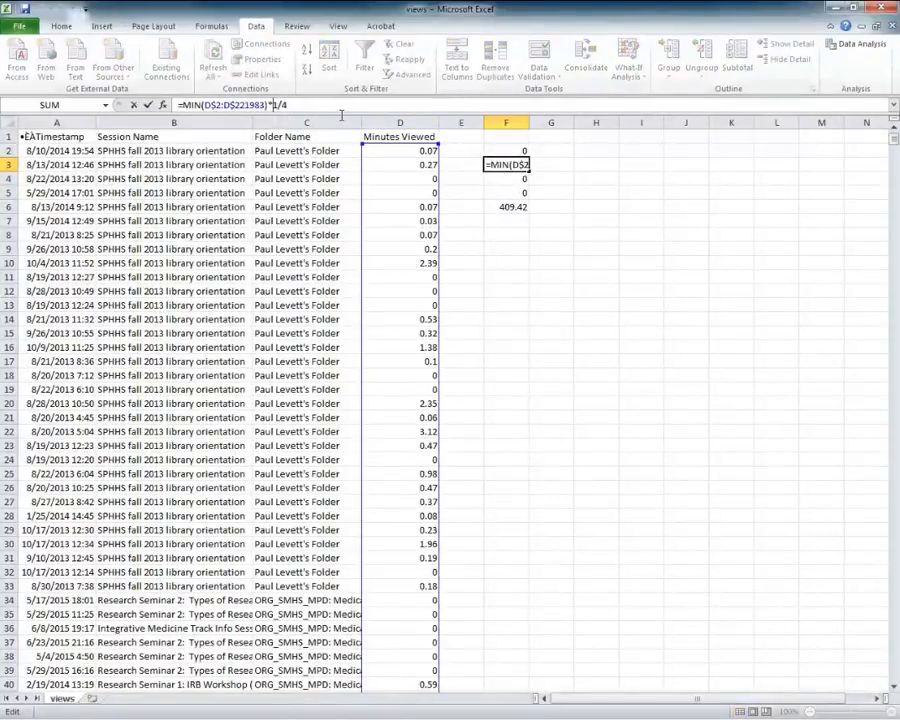
key("Left")
key("BackSpace")
key("BackSpace")
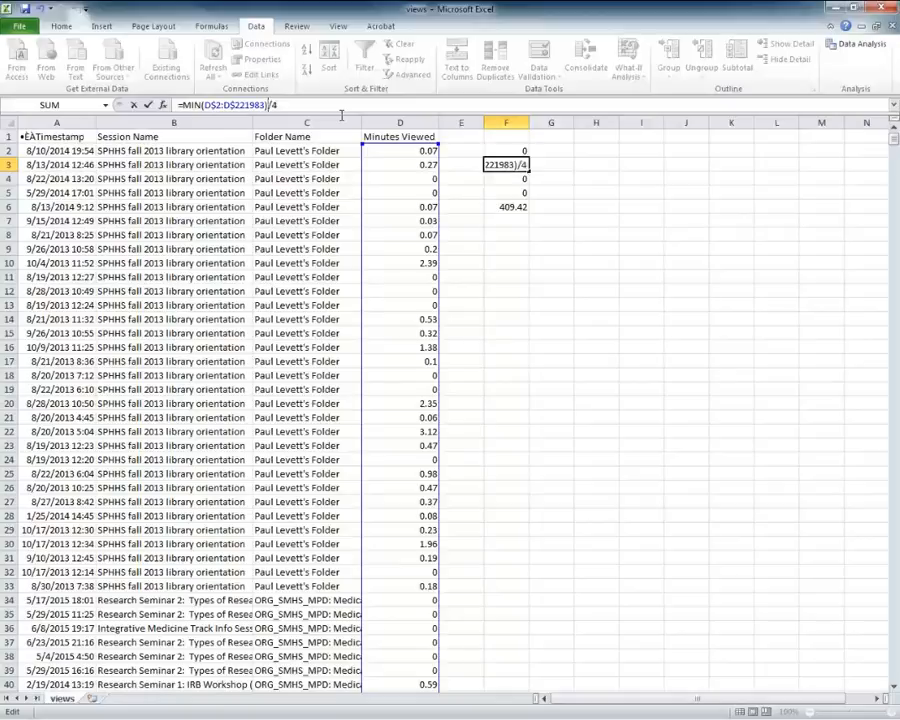
key("Return")
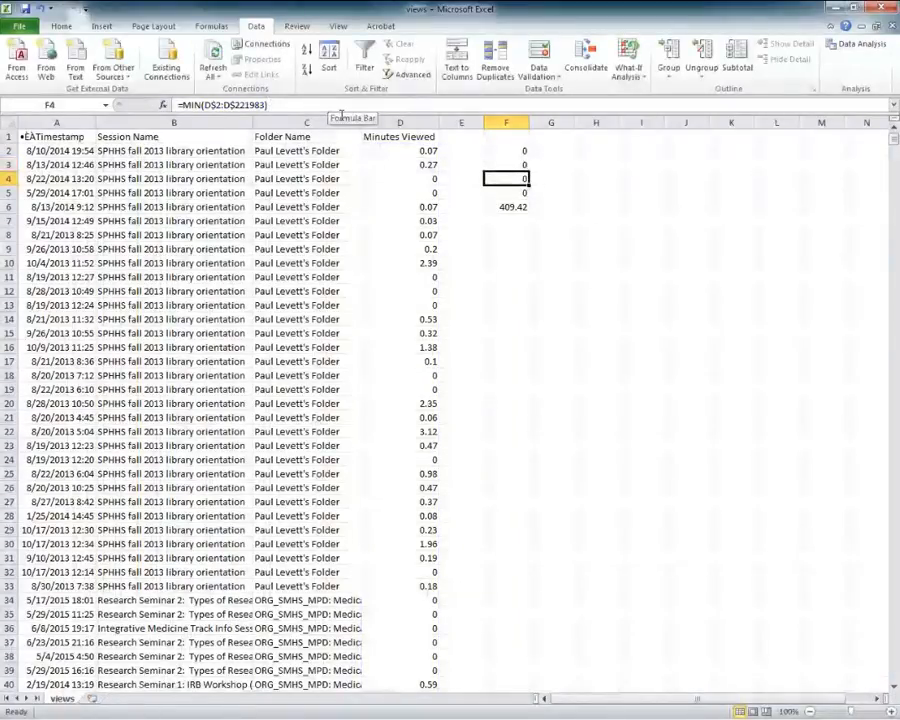
Step: Replace MIN with MAX in F3 so the formula reads =MAX(D$2:D$221983)/4
left_click(491, 166)
left_click(200, 105)
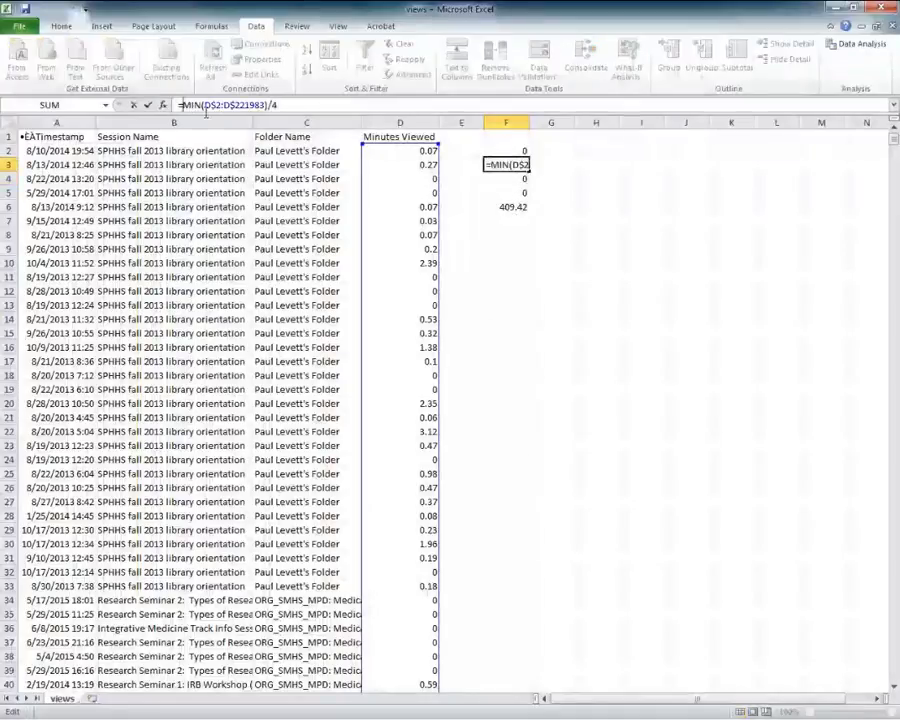
double_click(203, 106)
type("MAX")
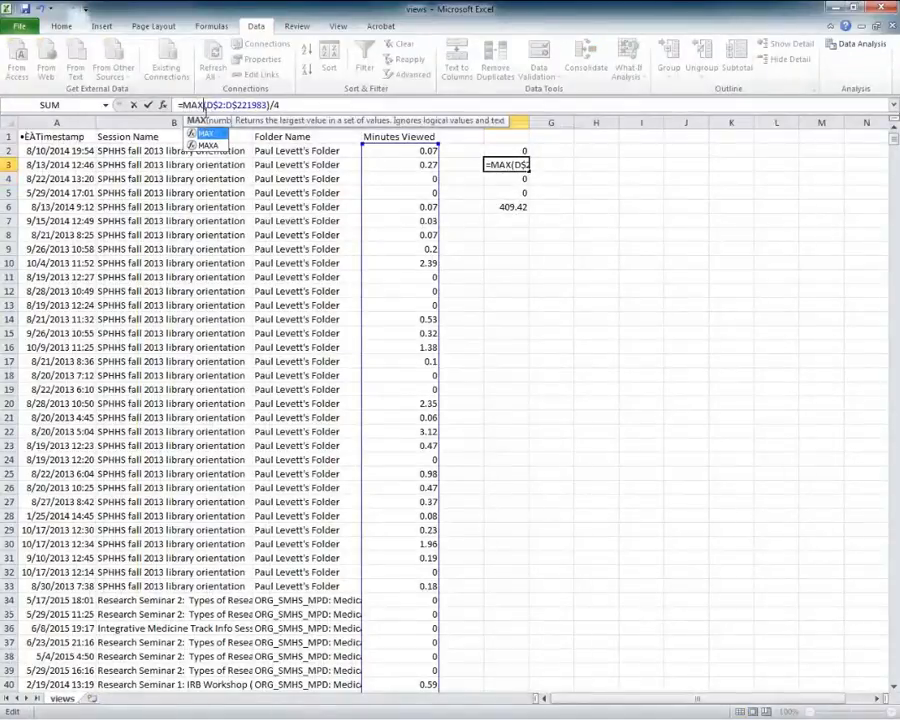
key("Return")
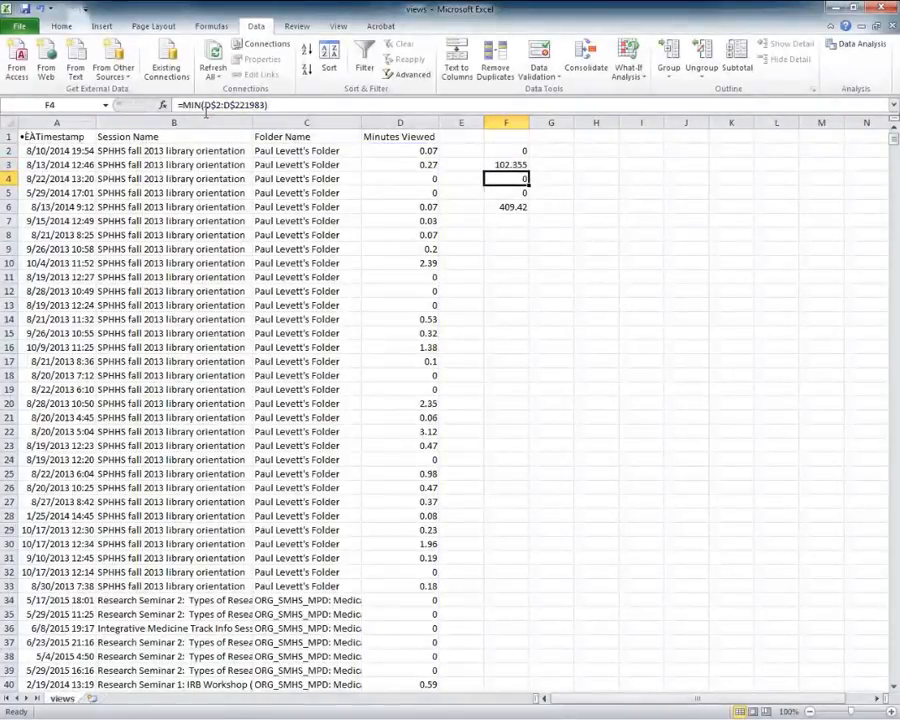
Step: Change the formula in F4 to half of the maximum, =MAX(D$2:D$221983)/2
left_click(202, 106)
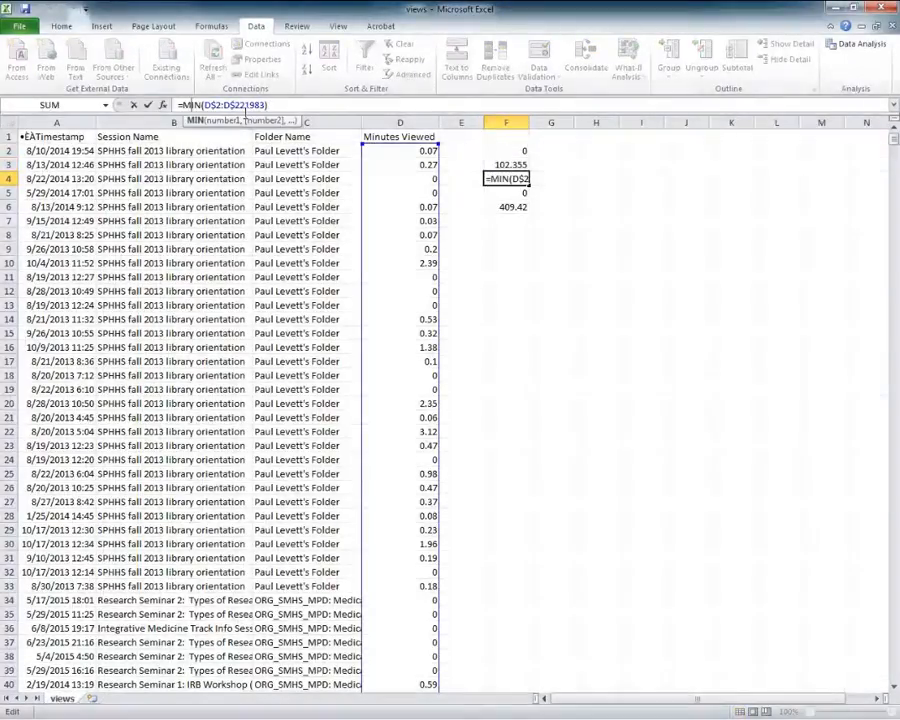
key("BackSpace")
key("BackSpace")
type("AX")
key("Right")
key("Right")
key("Right")
key("Right")
key("Right")
key("Right")
key("Right")
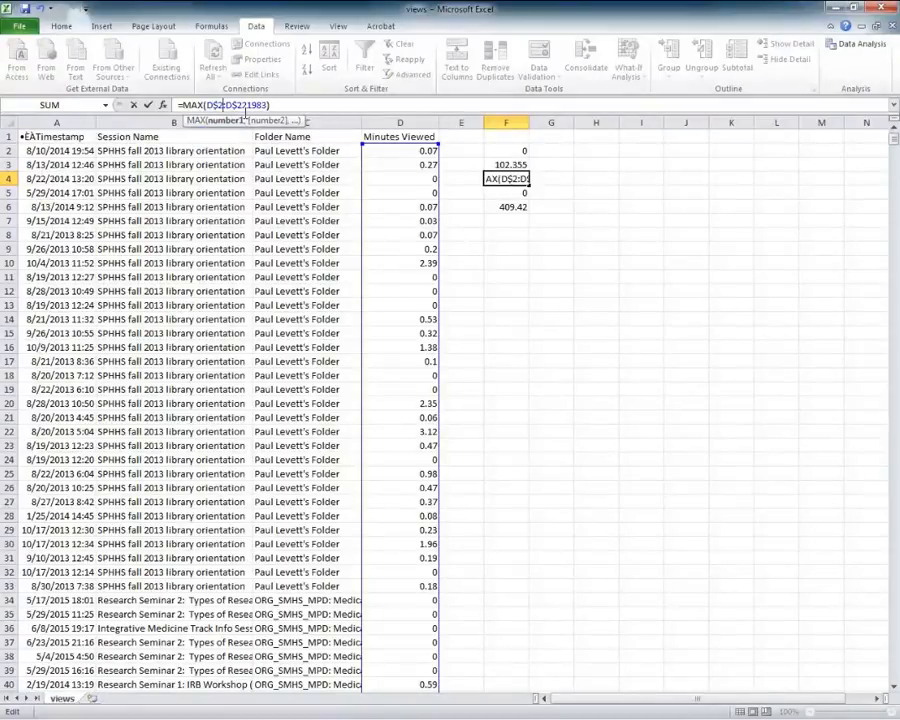
key("Right")
key("Right")
key("Right")
key("Right")
key("Right")
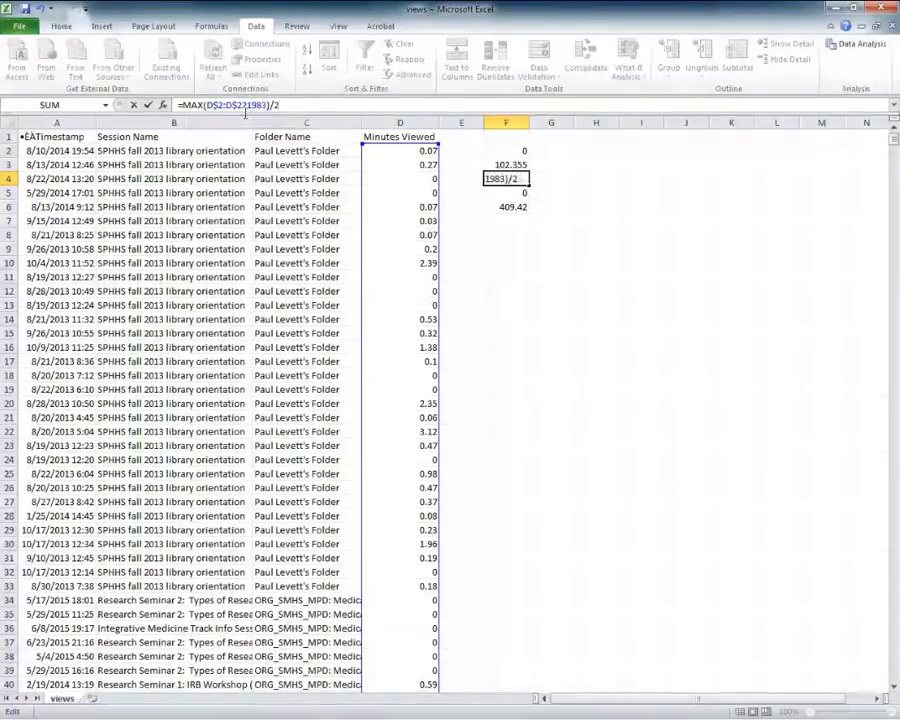
key("Return")
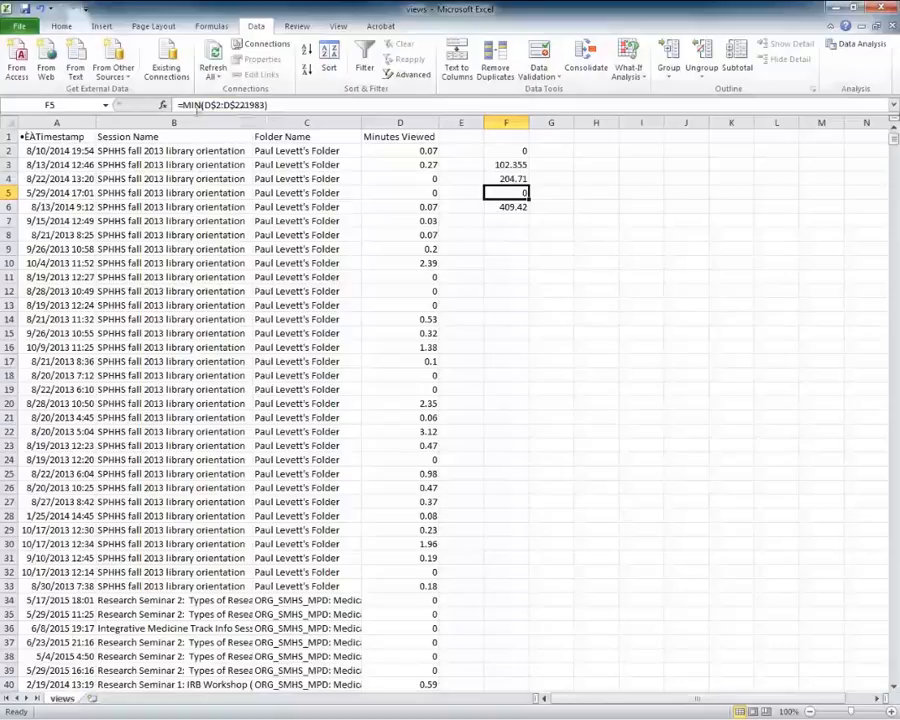
Step: Replace MIN with MAX in F5 and multiply it so the cell gives three quarters of the maximum of D$2:D$221983
left_click(236, 106)
key("Delete")
key("Delete")
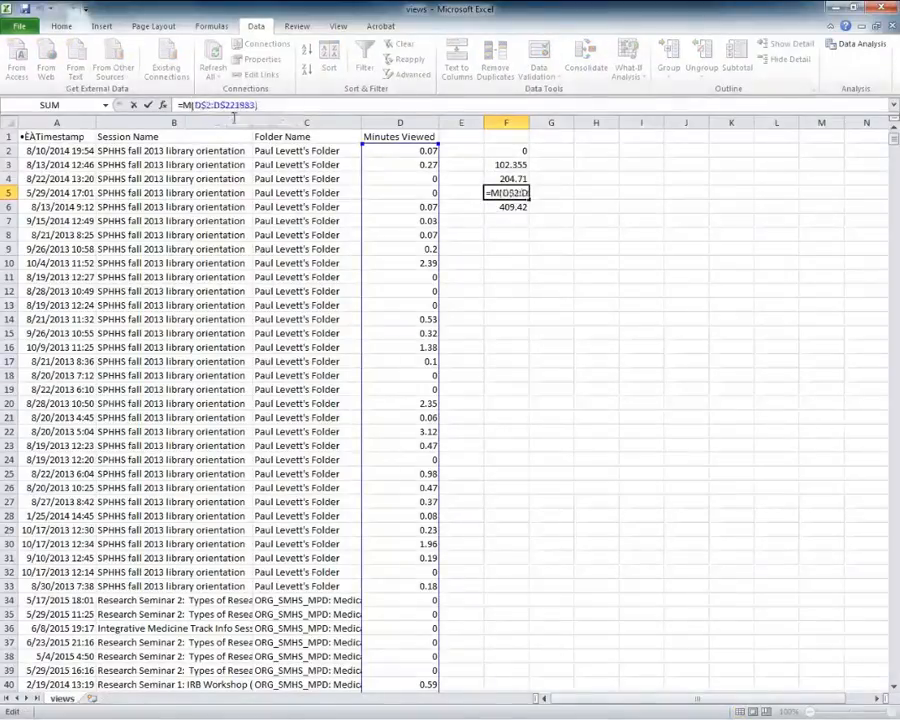
type("ax")
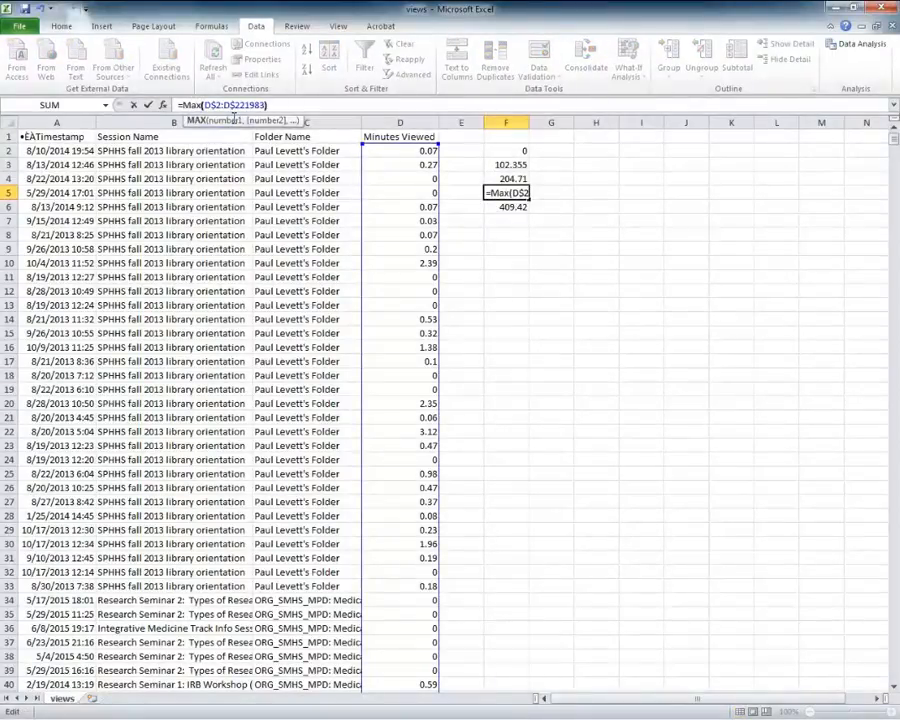
key("Right")
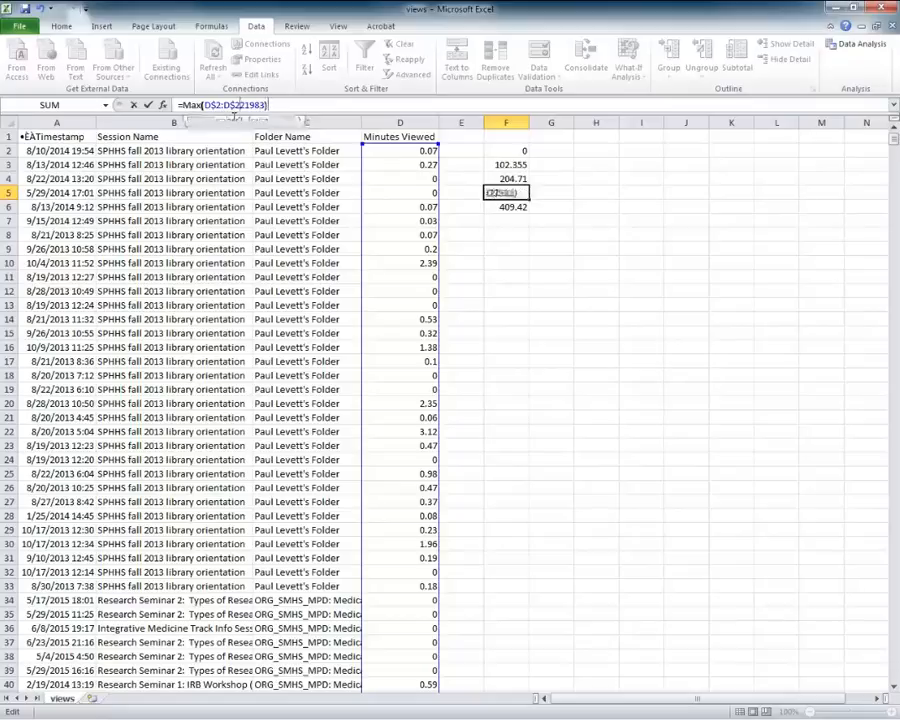
type("*1/4")
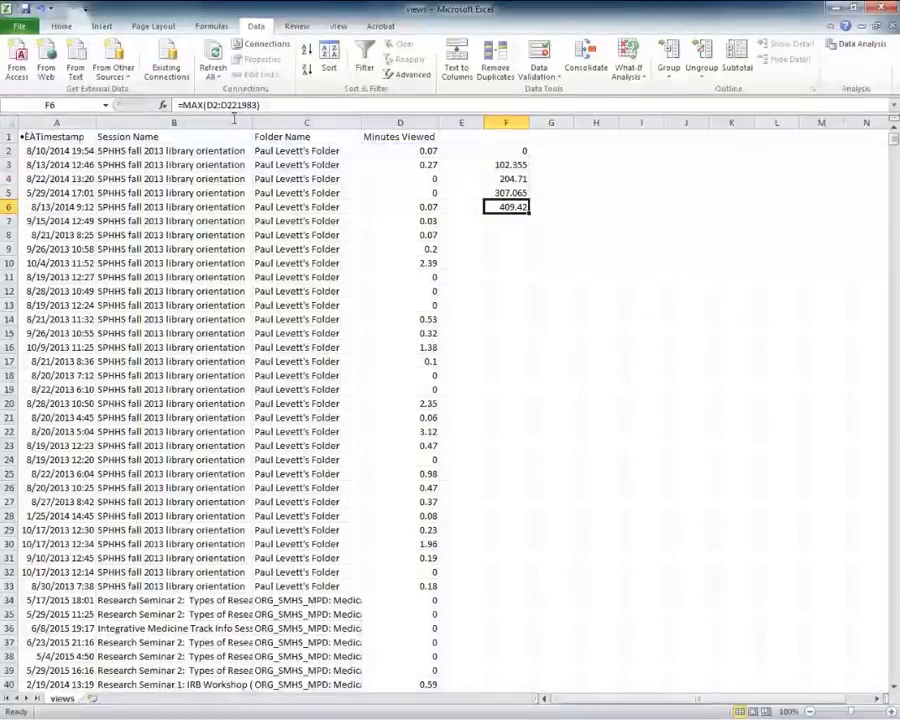
Step: Review the bin boundary formulas in cells F2 through F6
left_click(516, 151)
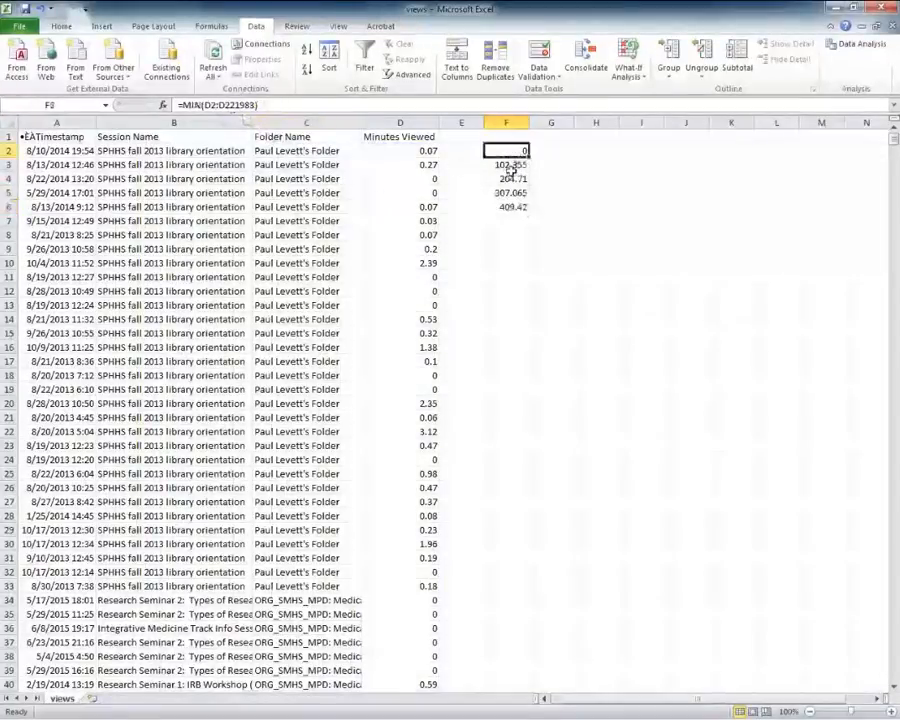
left_click(515, 166)
left_click(514, 180)
left_click(514, 194)
left_click(508, 208)
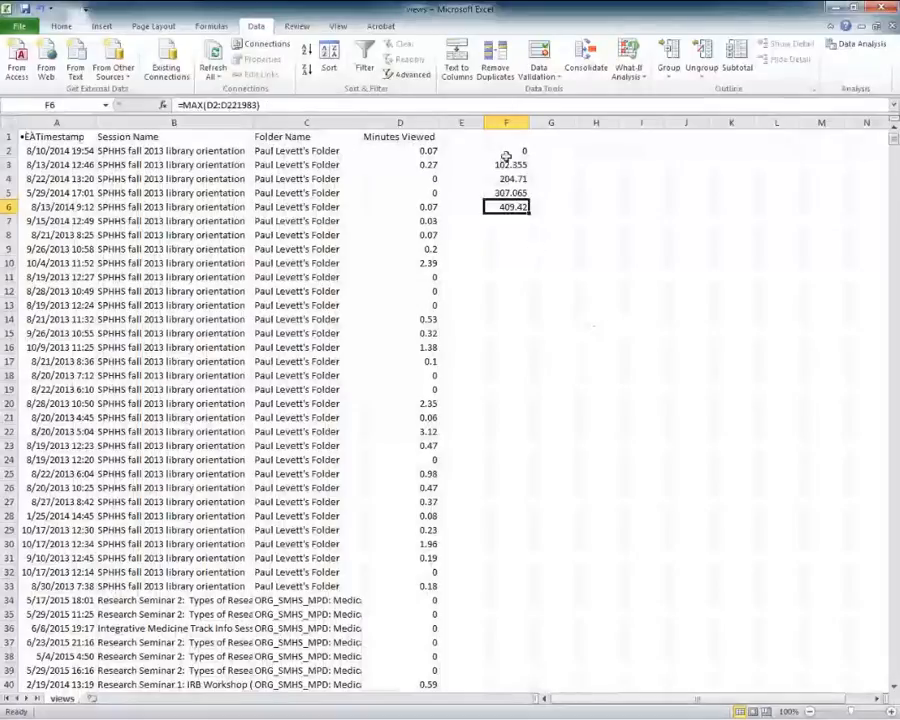
left_click_drag(510, 150, 510, 207)
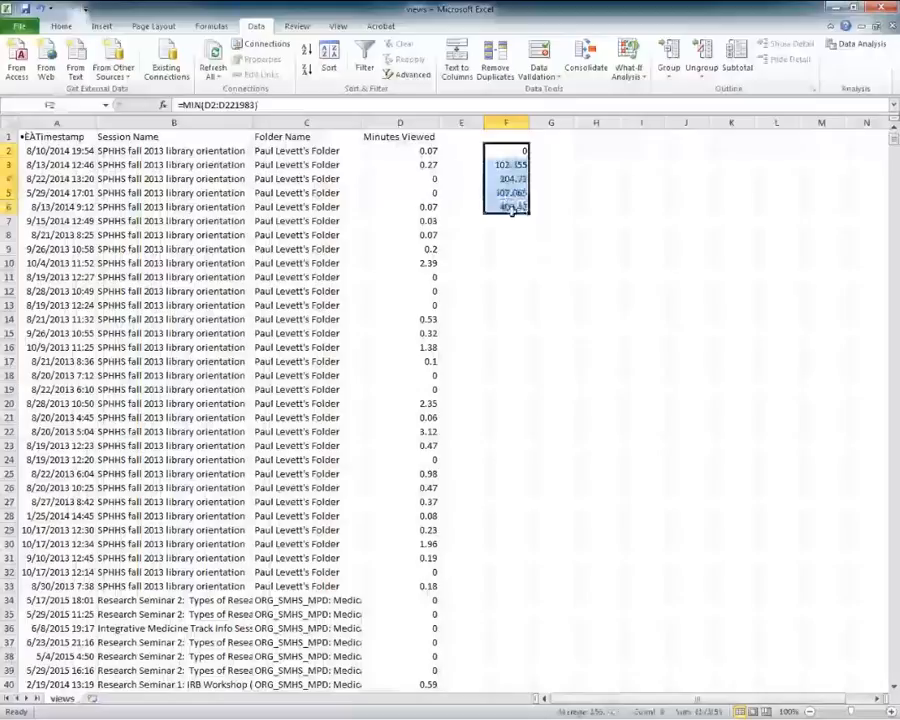
left_click(505, 237)
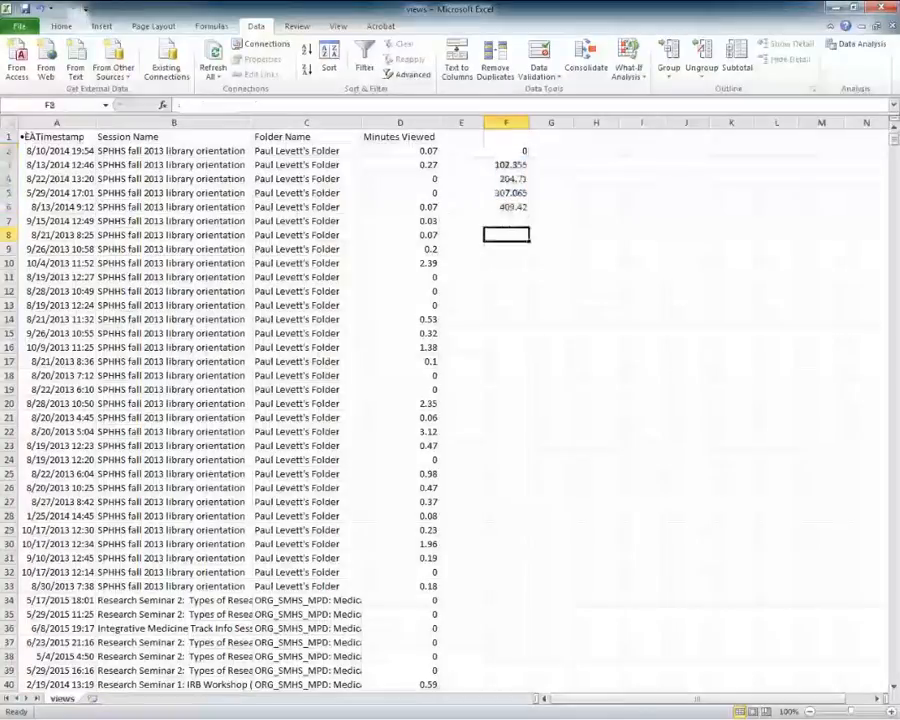
Step: Start a Histogram data analysis with d2:d221983 as the input range
left_click(861, 44)
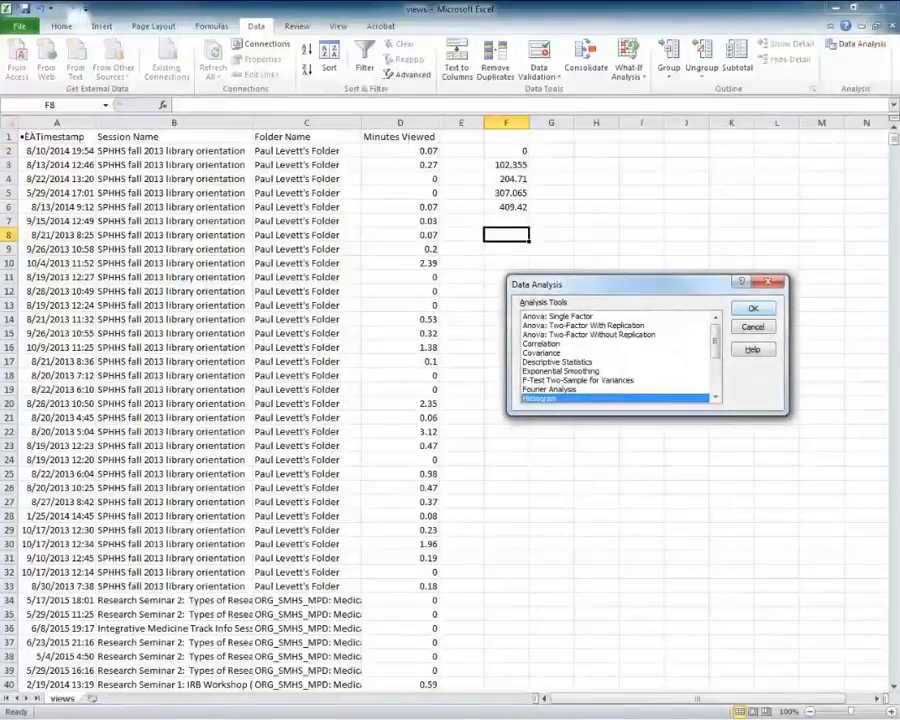
key("Return")
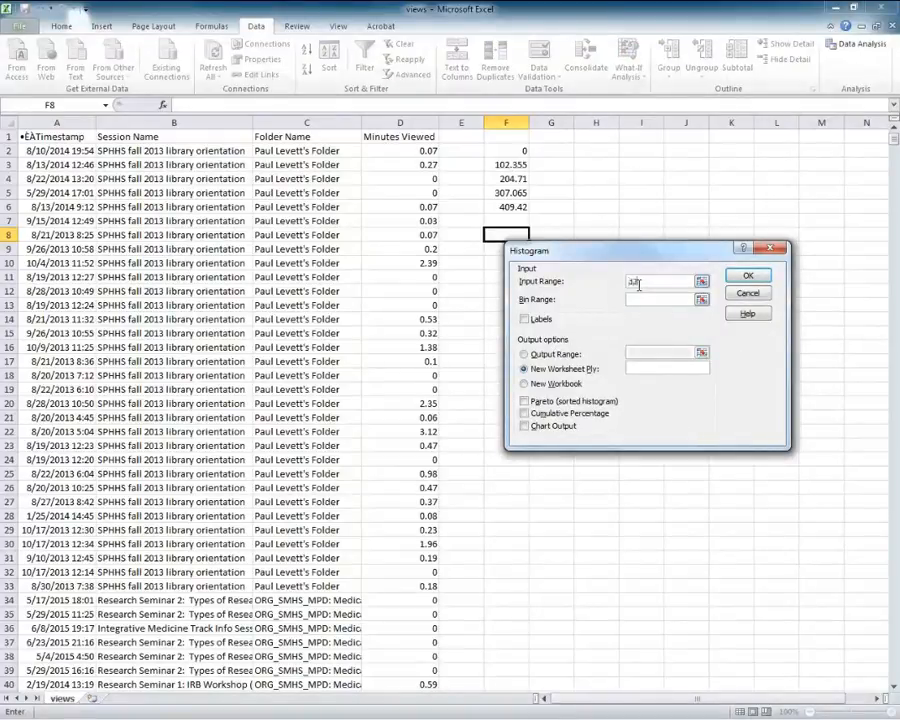
type("d2:d21983")
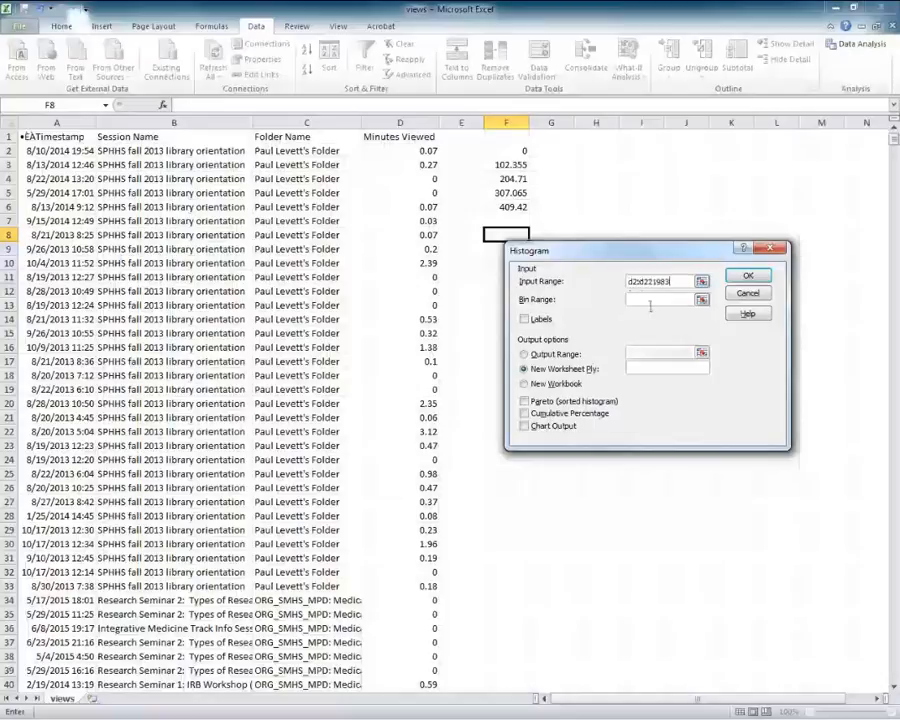
Step: Set the bin range to $F$2:$F$6 and generate the histogram with chart output on a new worksheet
left_click(650, 306)
left_click(702, 299)
left_click_drag(640, 250, 259, 260)
left_click_drag(505, 152, 509, 213)
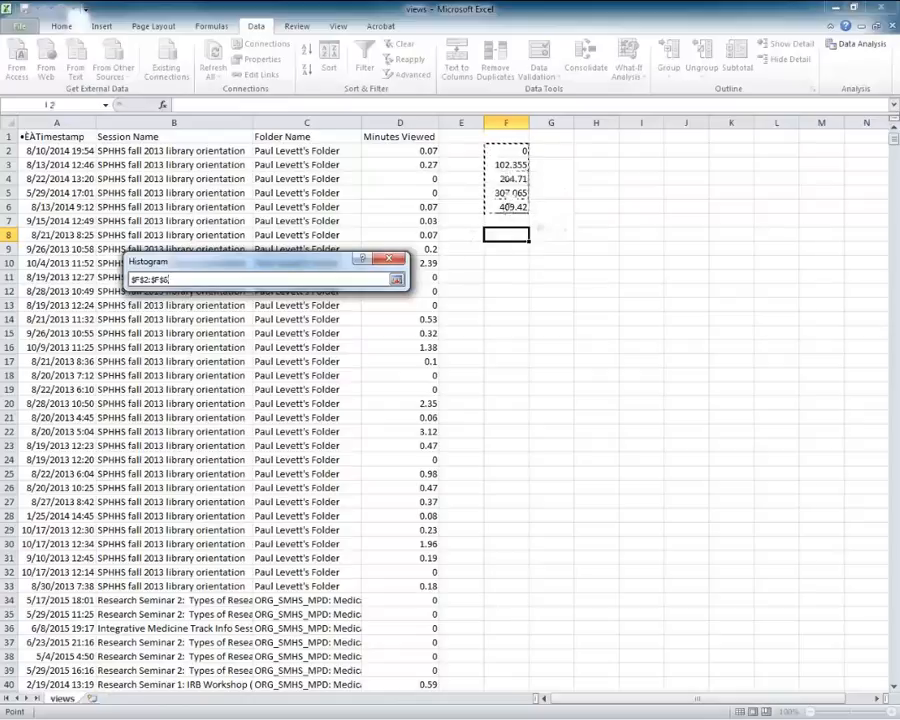
key("Return")
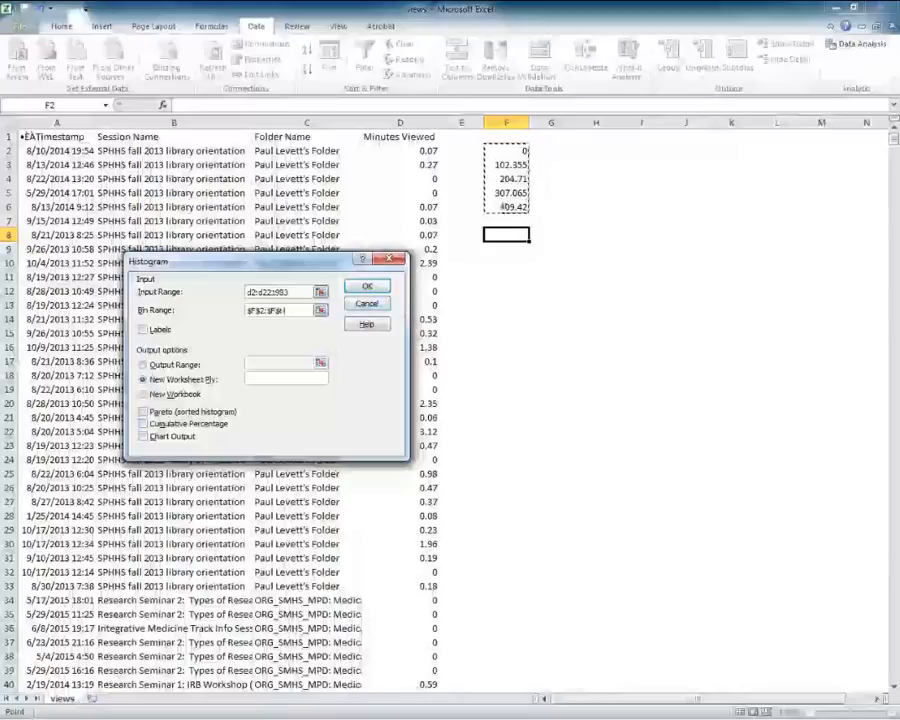
left_click(143, 436)
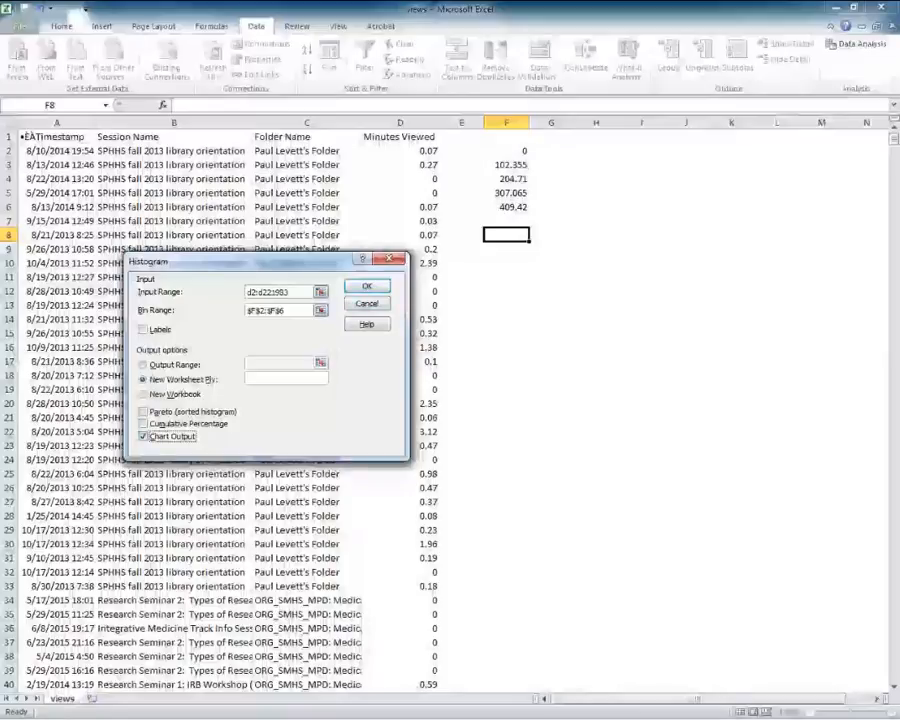
key("Return")
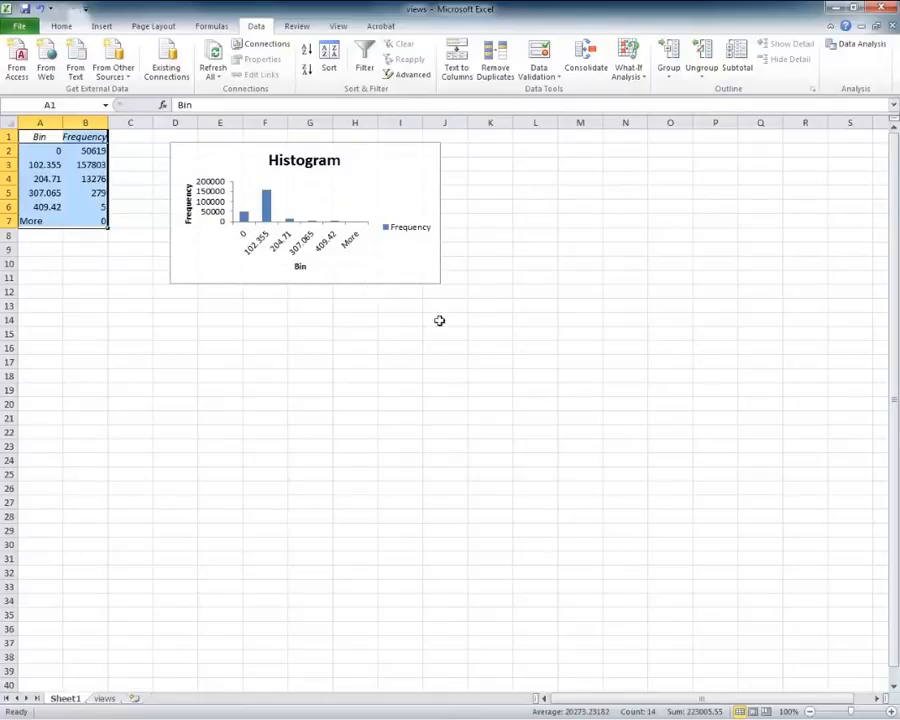
Step: Enlarge the histogram chart to span about columns D to M and rows 1 to 25, and set its bars' gap width to 0%
left_click(425, 277)
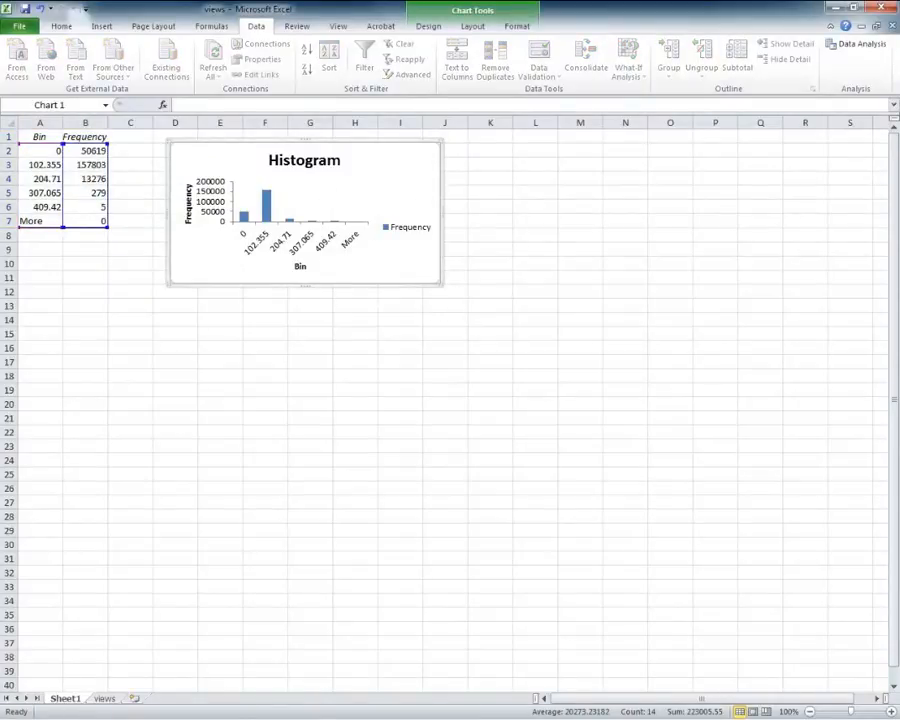
left_click_drag(450, 293, 631, 486)
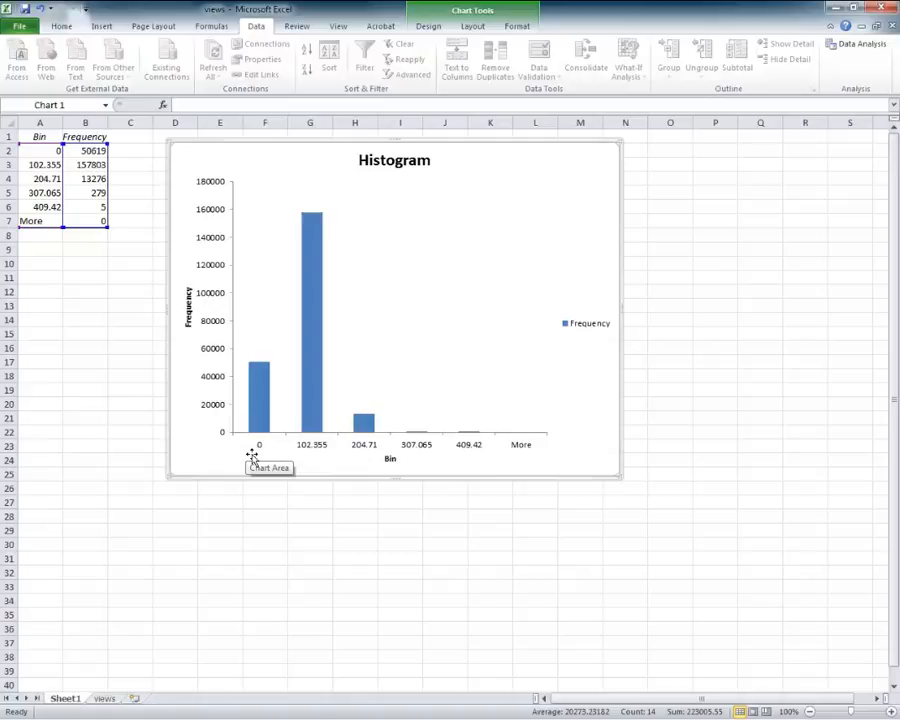
left_click(303, 412)
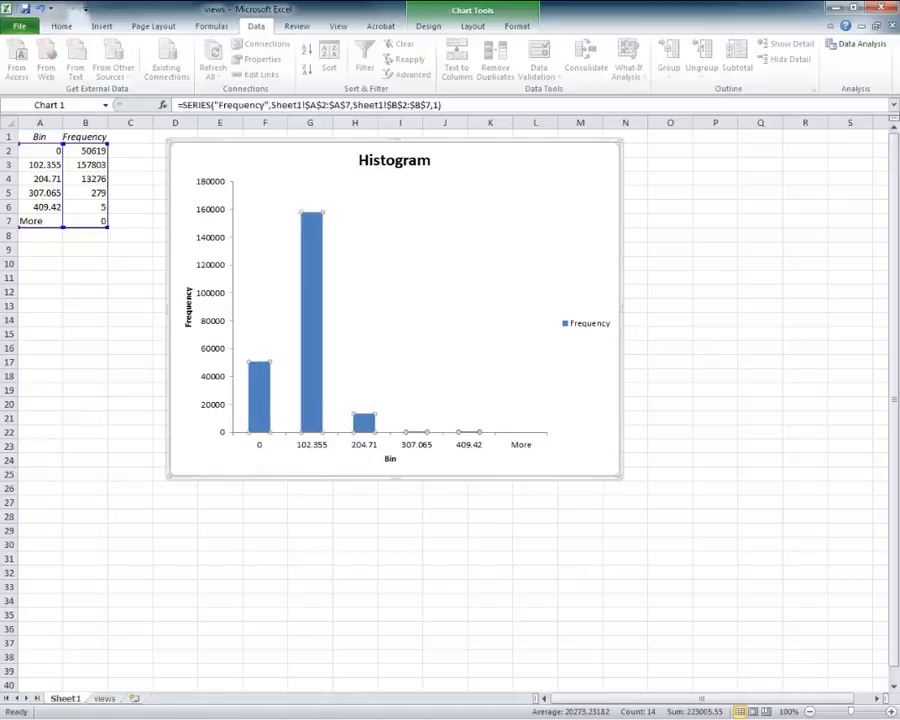
double_click(306, 411)
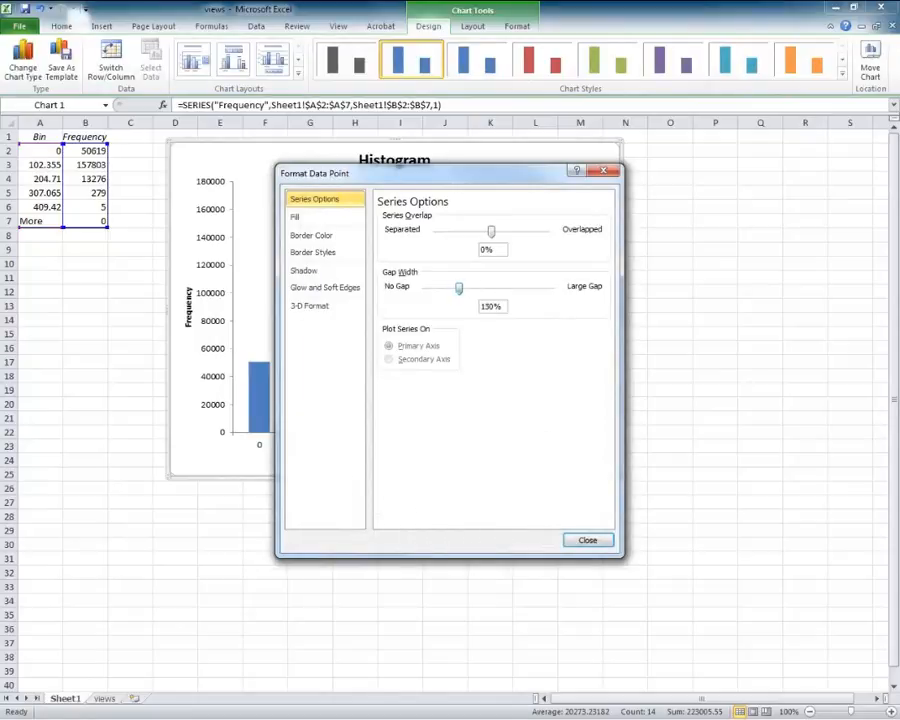
left_click_drag(463, 288, 426, 288)
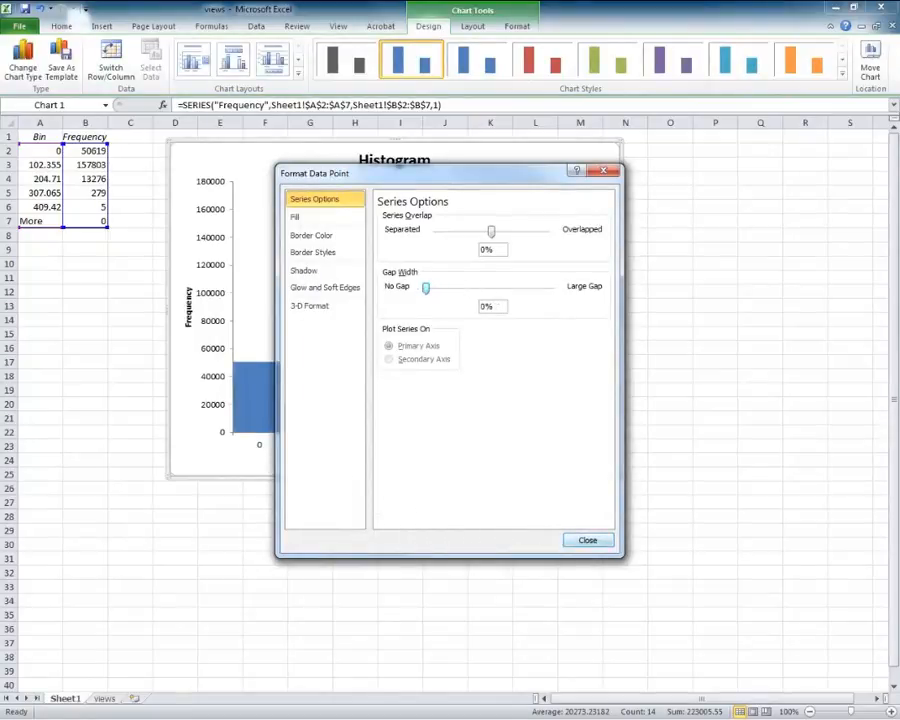
left_click(588, 540)
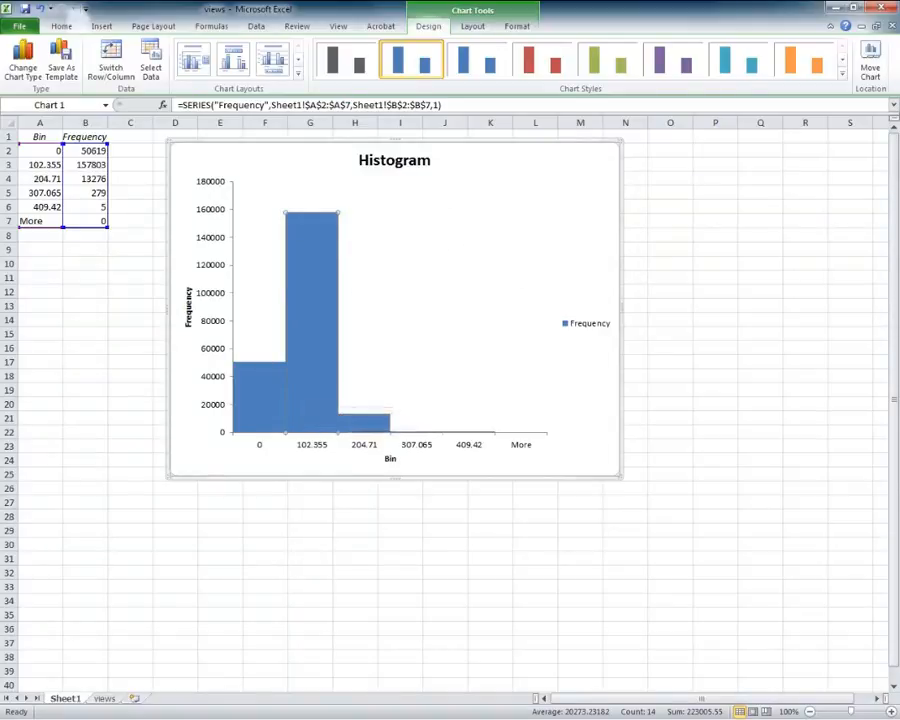
Step: Vary the fill colors of the histogram bars by point
double_click(310, 380)
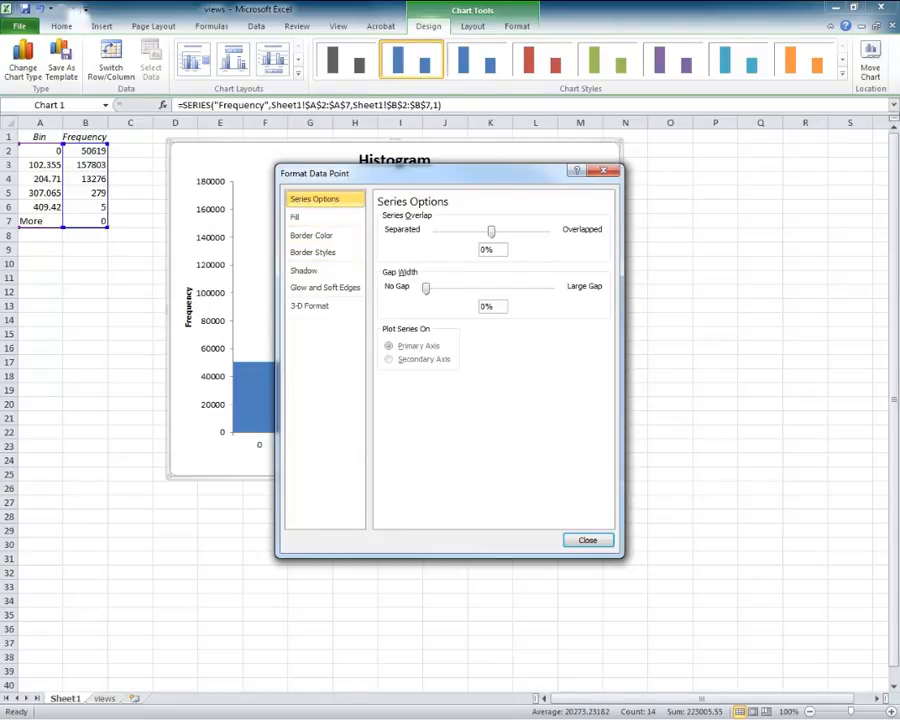
left_click(314, 217)
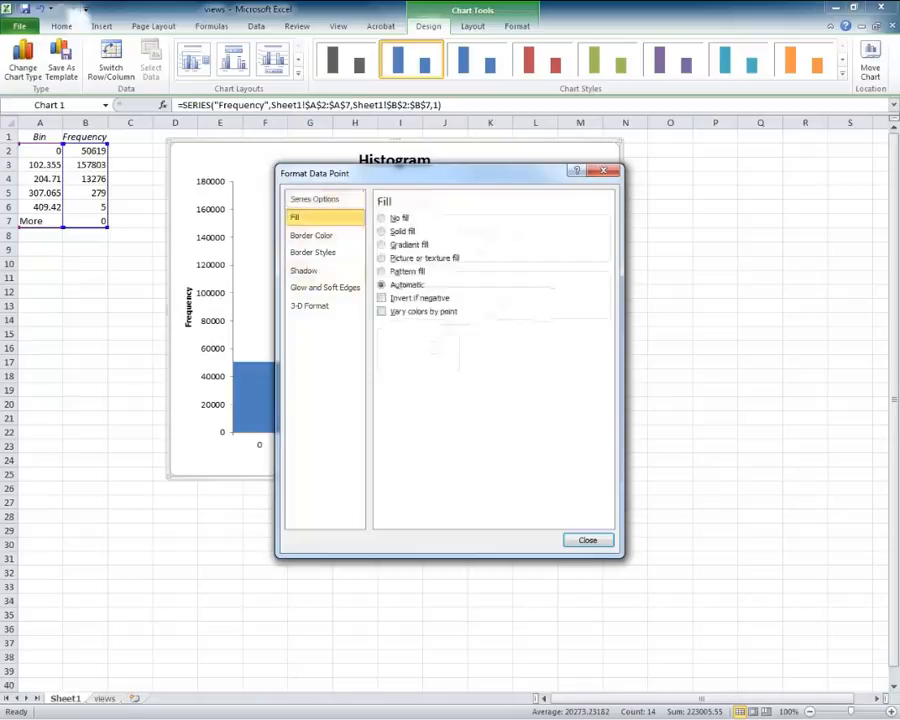
left_click(382, 311)
left_click(585, 540)
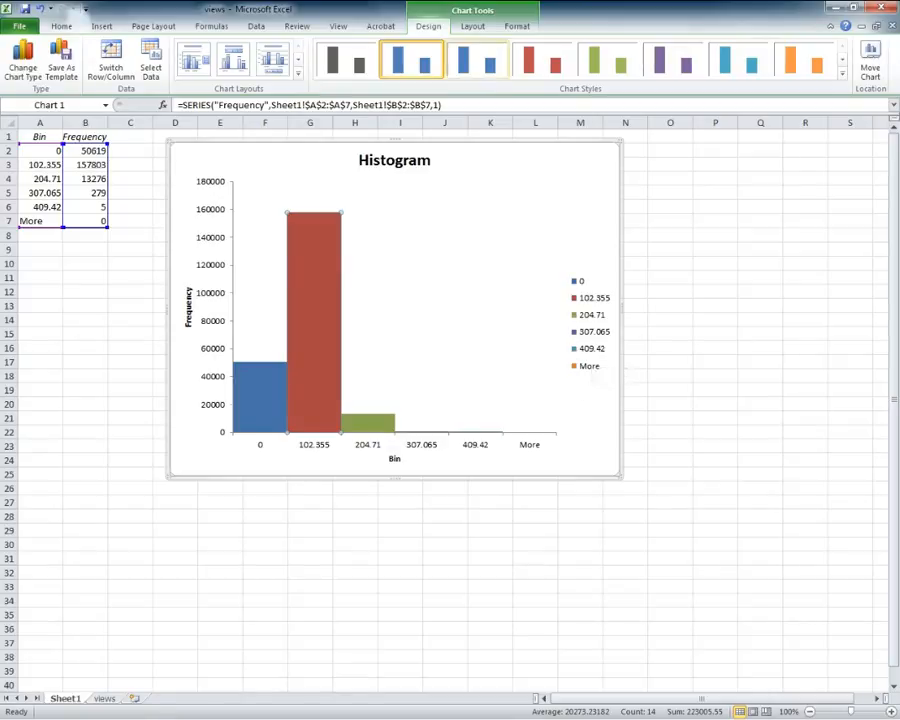
Step: Remove the legend from the histogram chart
left_click(472, 26)
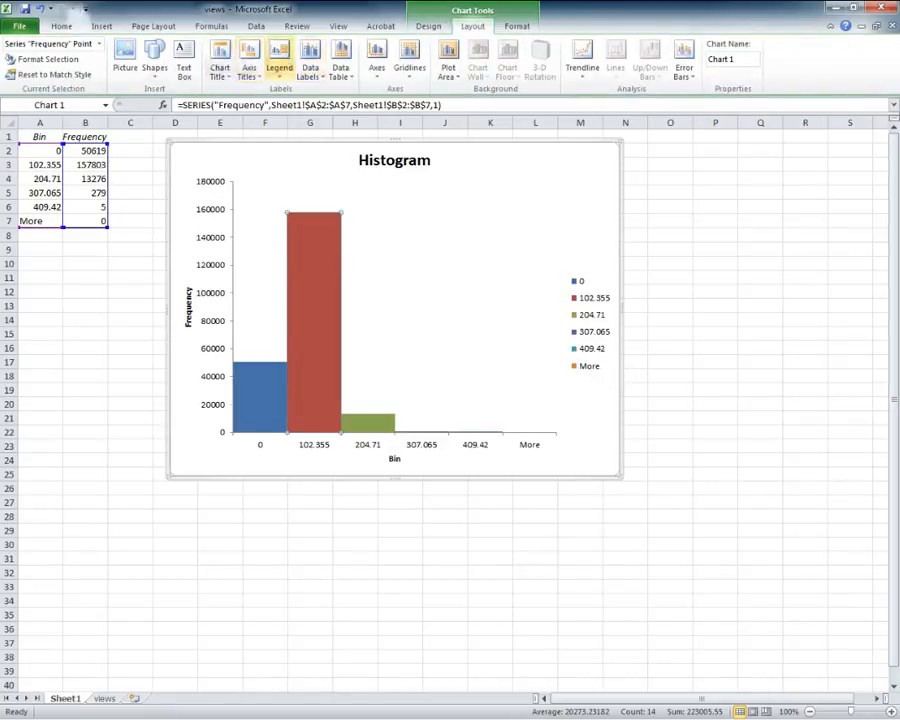
left_click(279, 65)
left_click(313, 95)
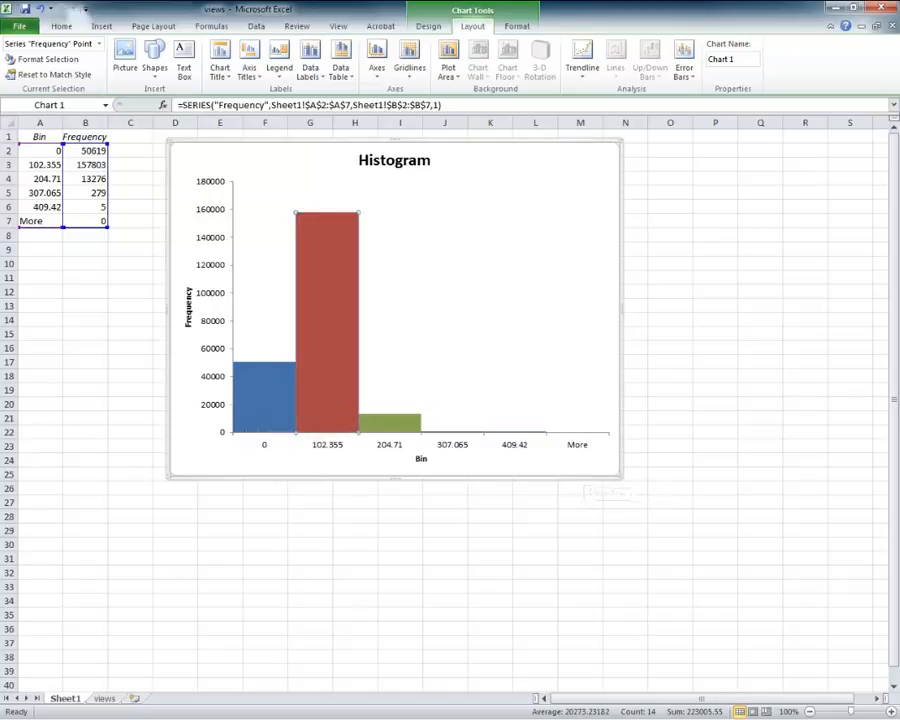
Step: On the views sheet, change the formula in F3 to one tenth of the maximum, =MAX(D$2:D$221983)/10
mouse_move(245, 390)
left_click(104, 698)
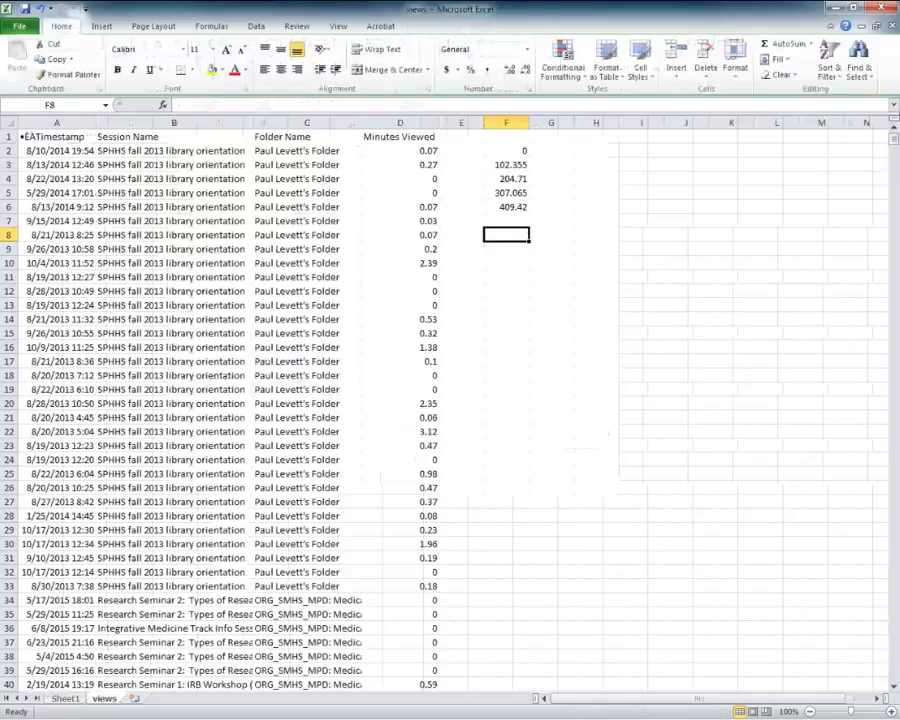
left_click(503, 166)
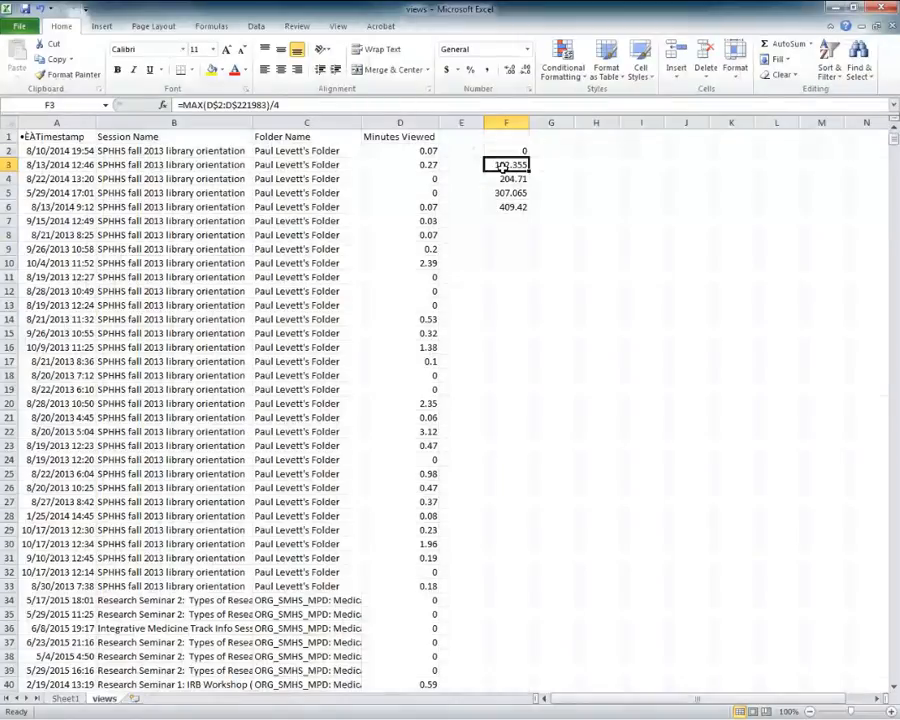
left_click(321, 106)
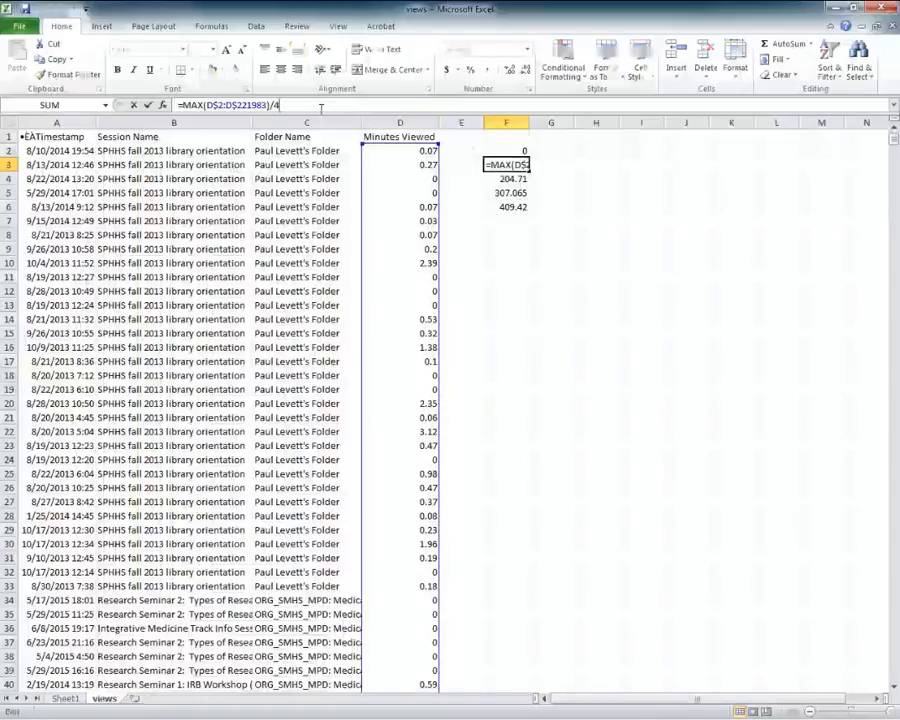
key("BackSpace")
type("10")
key("Return")
Step: Change the formula in F4 to two tenths of the maximum, =MAX(D$2:D$221983)*2/10
left_click(321, 106)
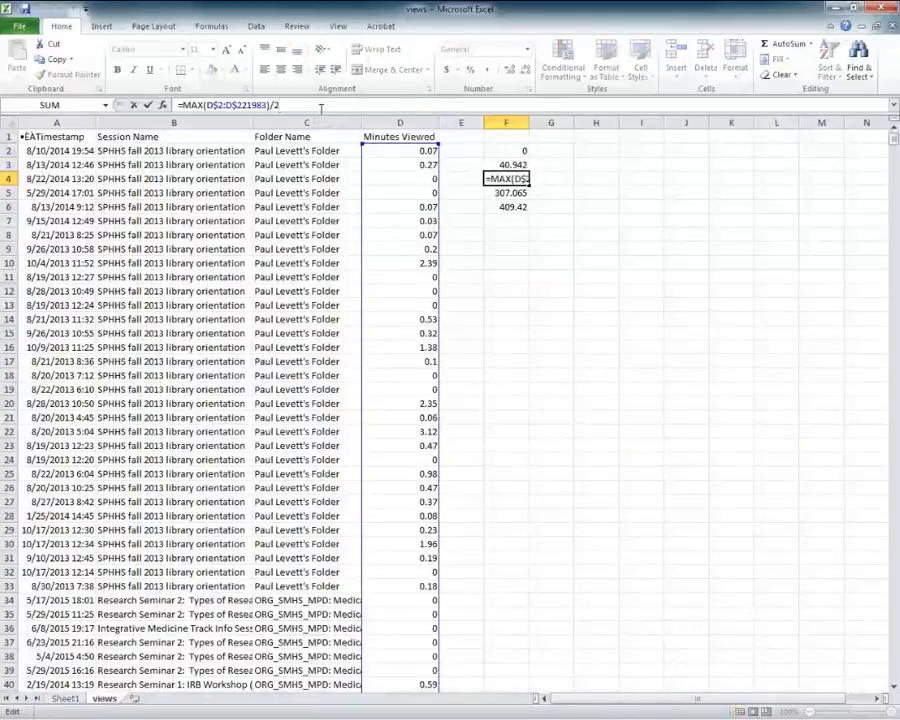
key("BackSpace")
key("BackSpace")
type("*")
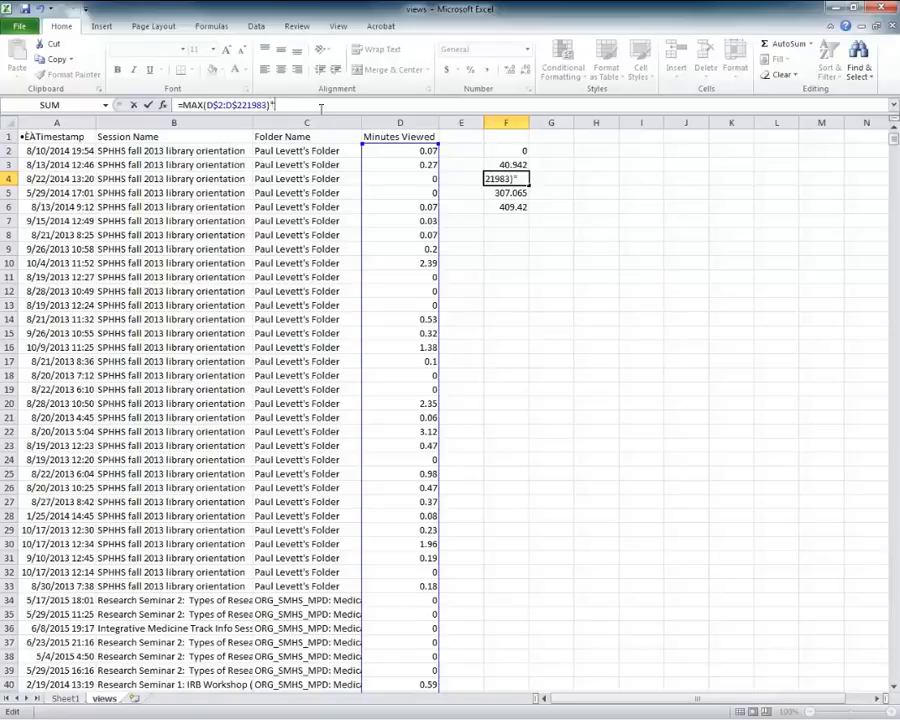
type("2/10")
key("Return")
Step: Change the bin formulas to =MAX(D$2:D$221983)*3/10 in F5 and =MAX(D2:D221983)*4/10 in F6
left_click(314, 106)
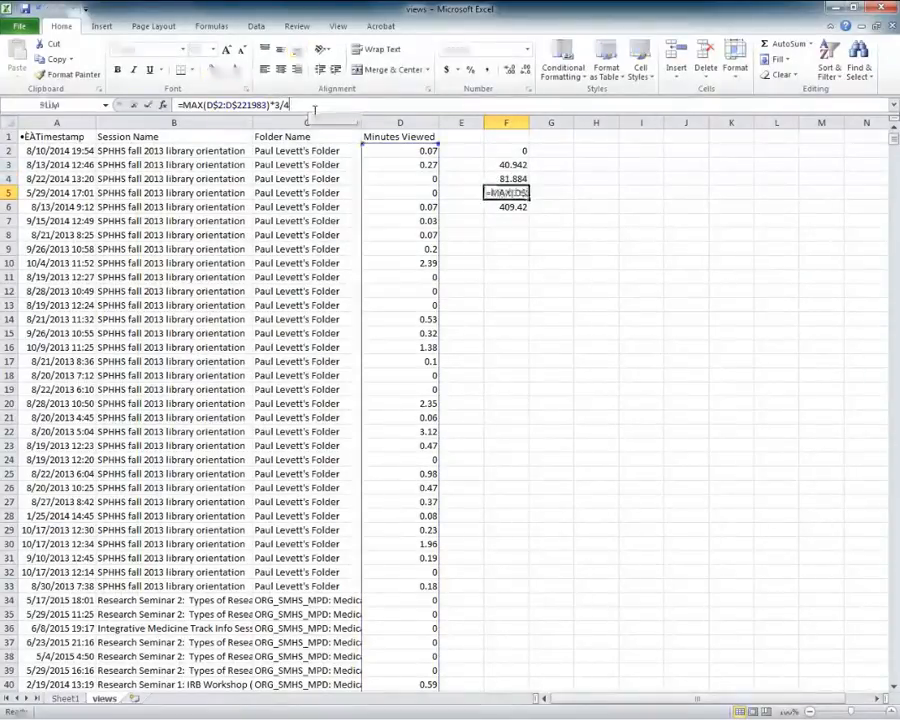
key("BackSpace")
type("10")
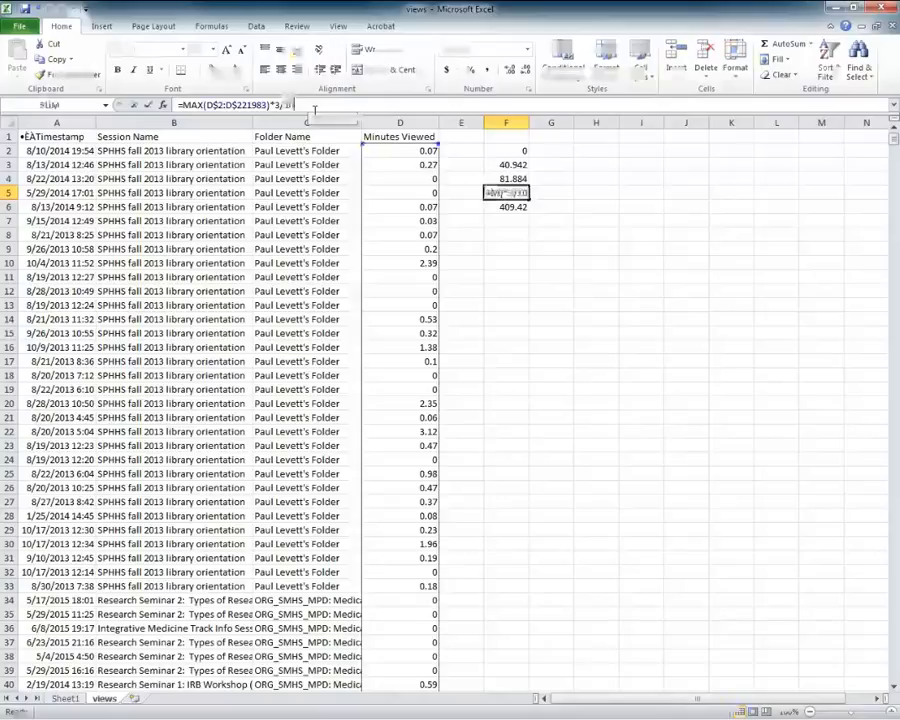
key("Return")
left_click(314, 106)
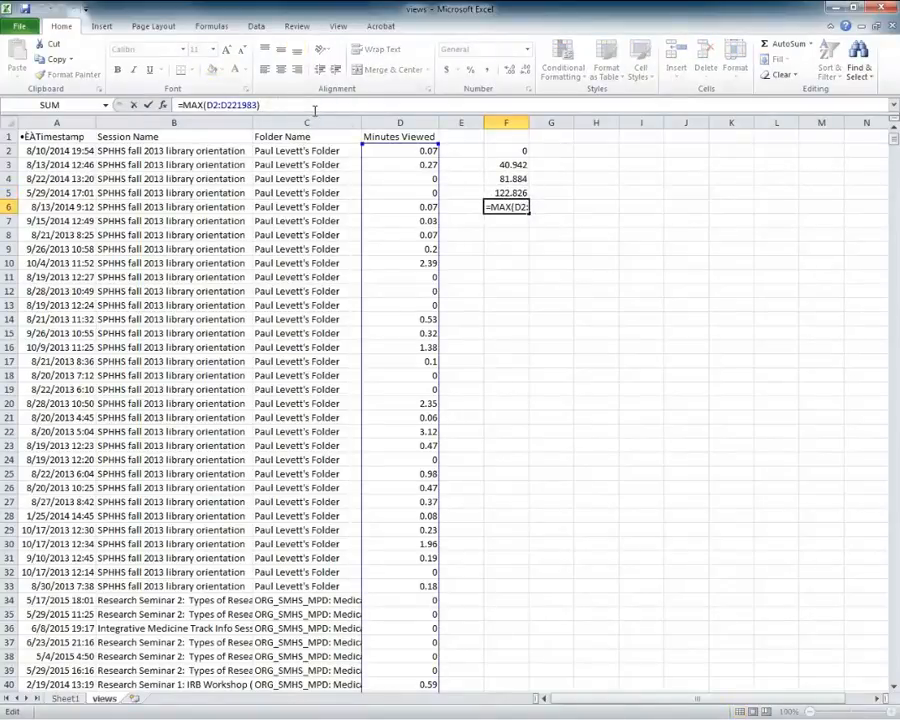
type("*4/10")
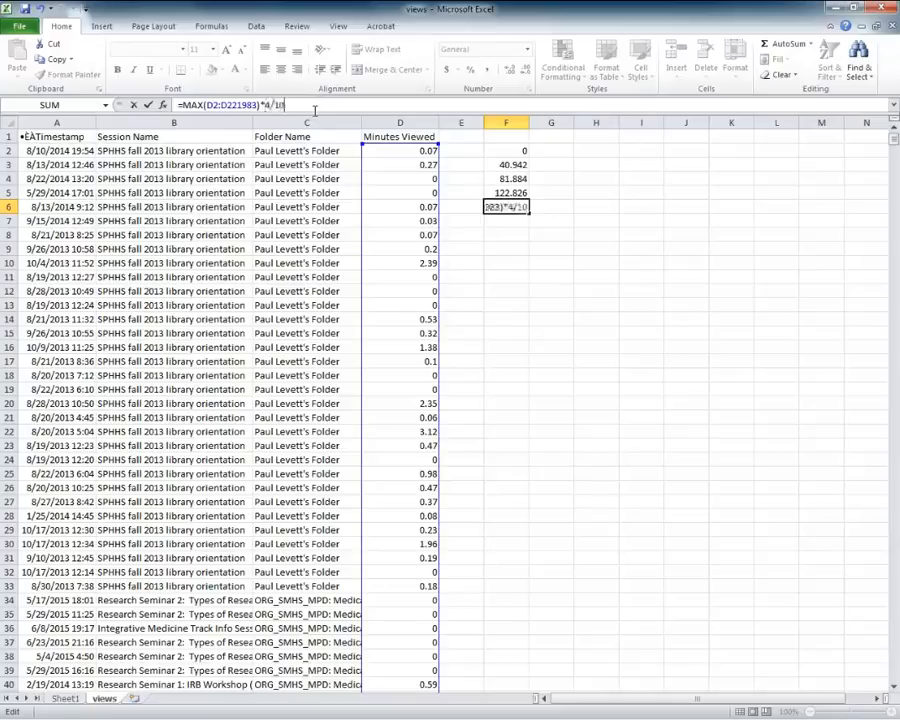
key("Return")
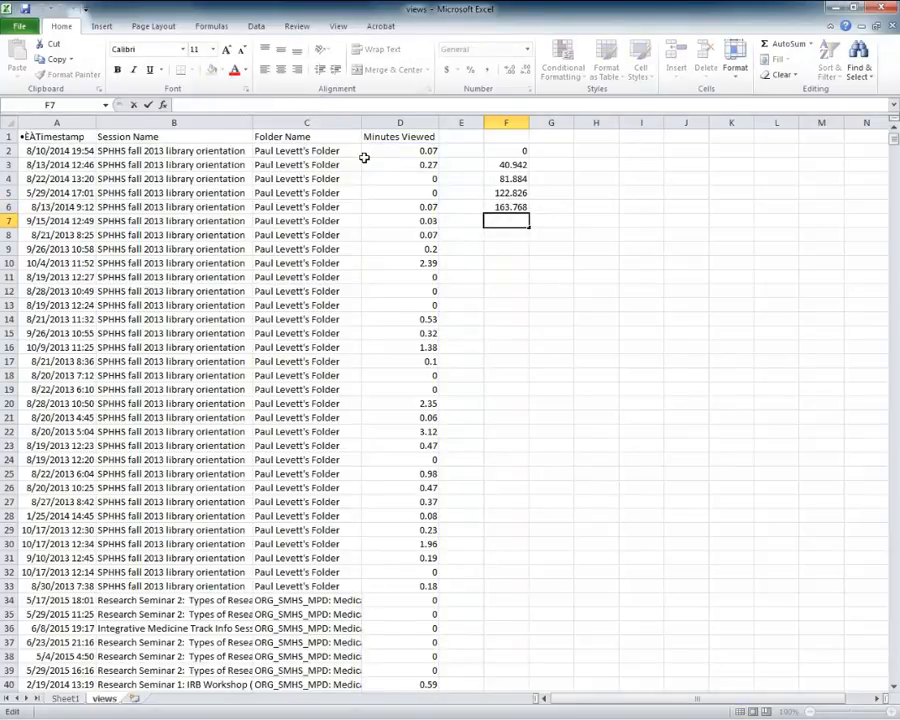
Step: Copy the formula from F5 into each of the cells F7 through F12
key("Up")
key("Up")
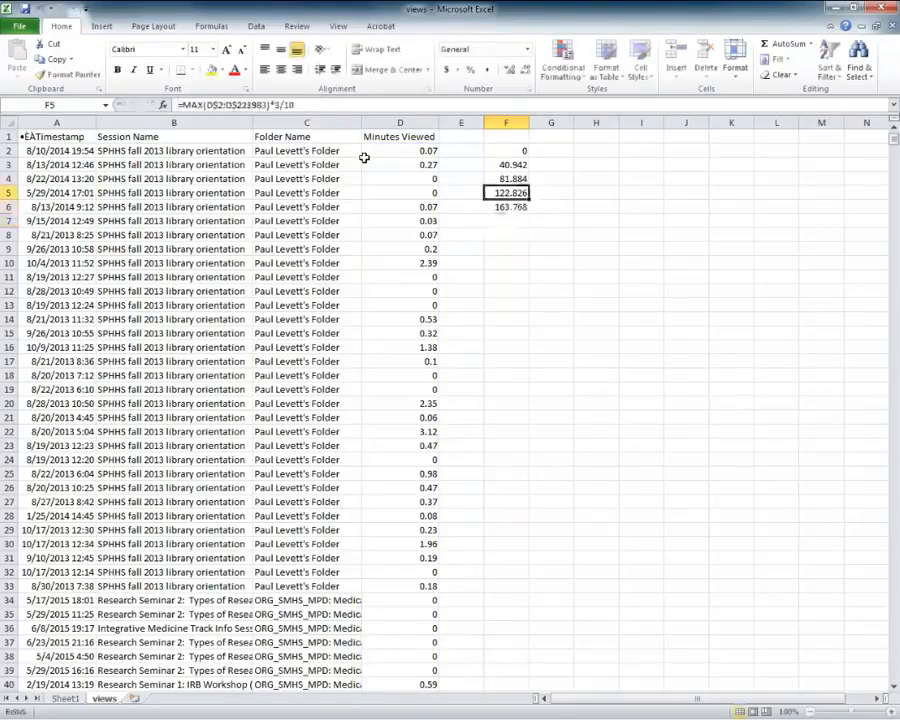
key("ctrl+c")
key("Down")
key("Down")
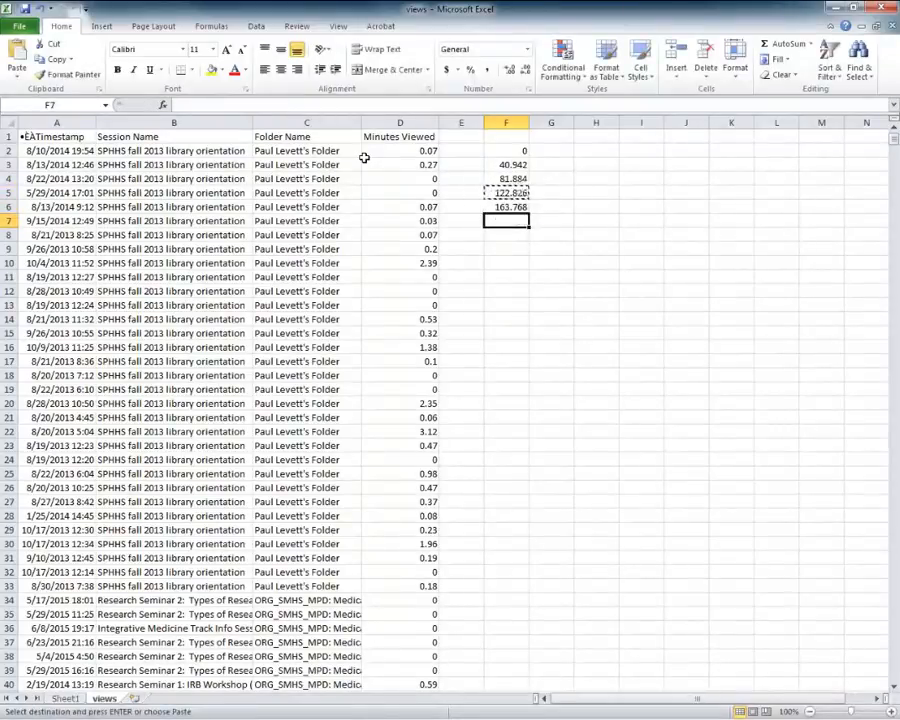
key("ctrl+v")
key("Down")
key("ctrl+v")
key("Down")
key("ctrl+v")
key("Down")
key("ctrl+v")
key("Down")
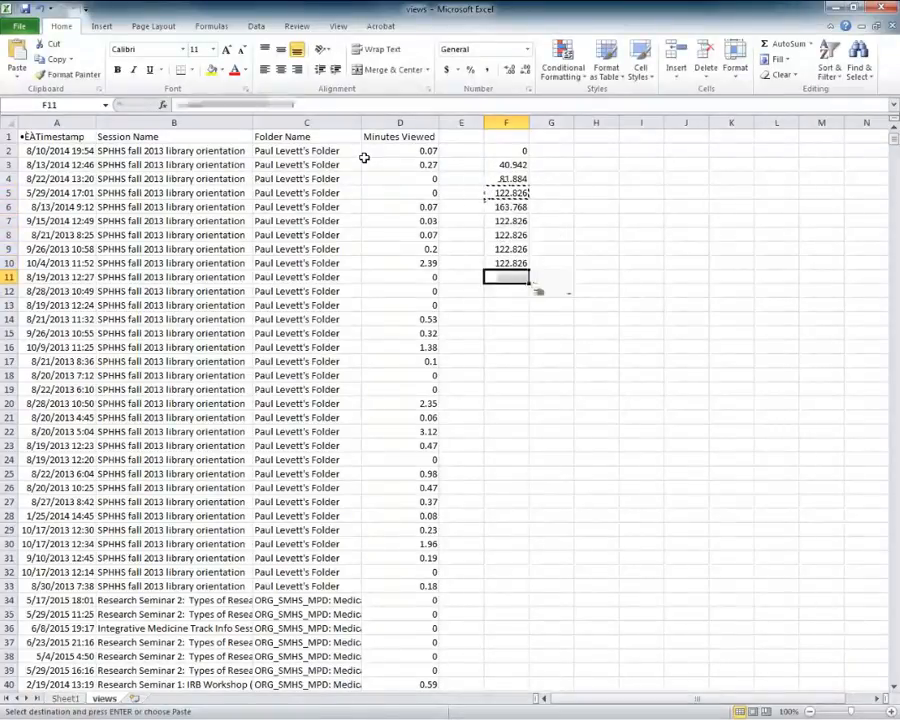
key("ctrl+v")
key("Down")
key("ctrl+v")
Step: Change the multiplier in the F7 formula to 5, making it =MAX(D$2:D$221983)*5/10
key("Up")
key("Up")
key("Up")
key("Up")
key("Up")
key("Up")
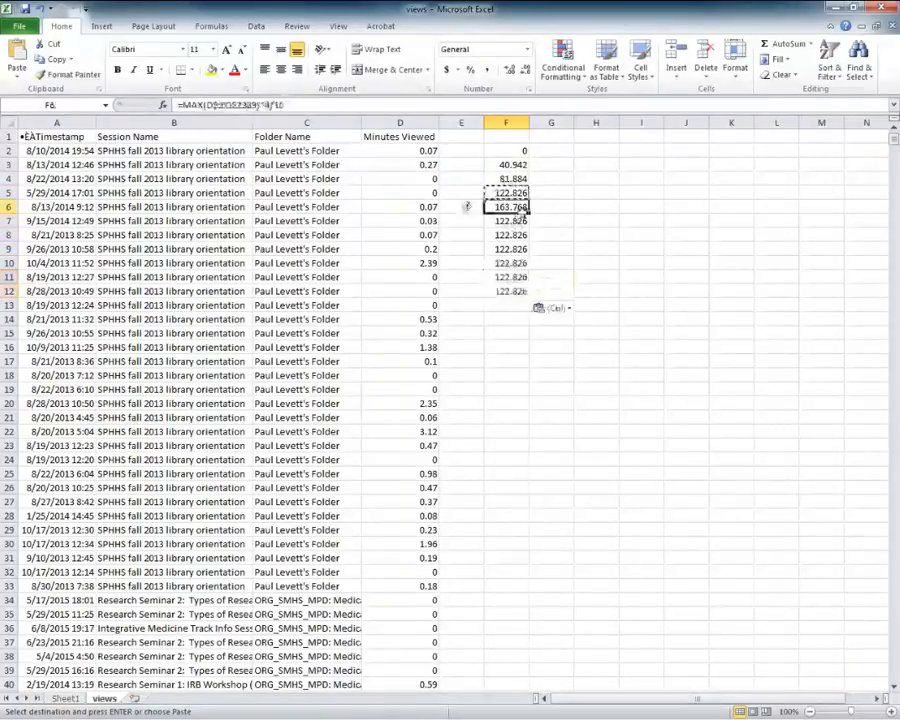
key("Down")
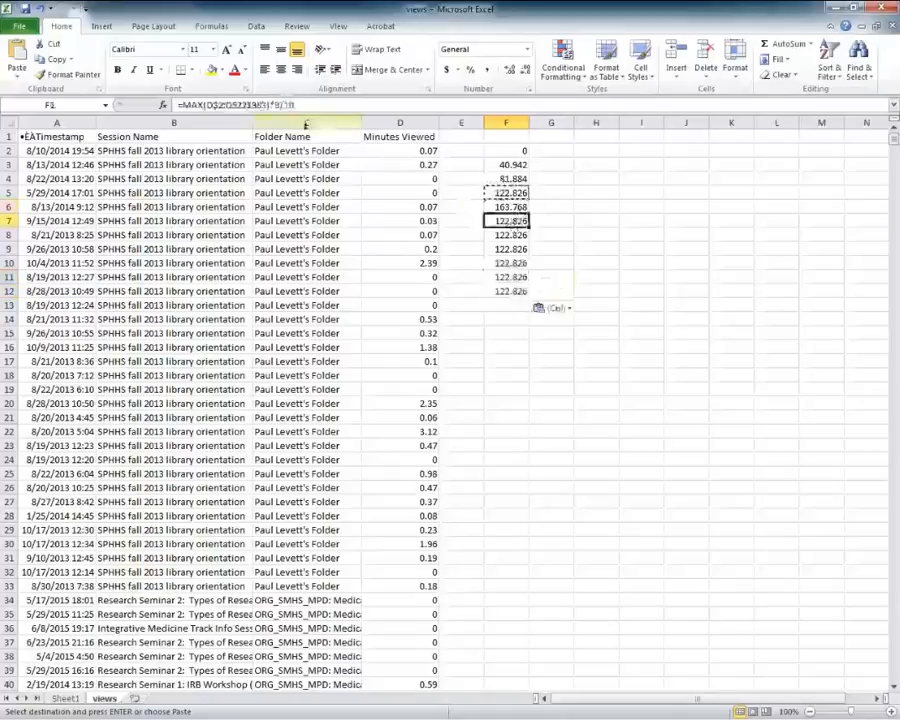
left_click(286, 104)
key("BackSpace")
type("5")
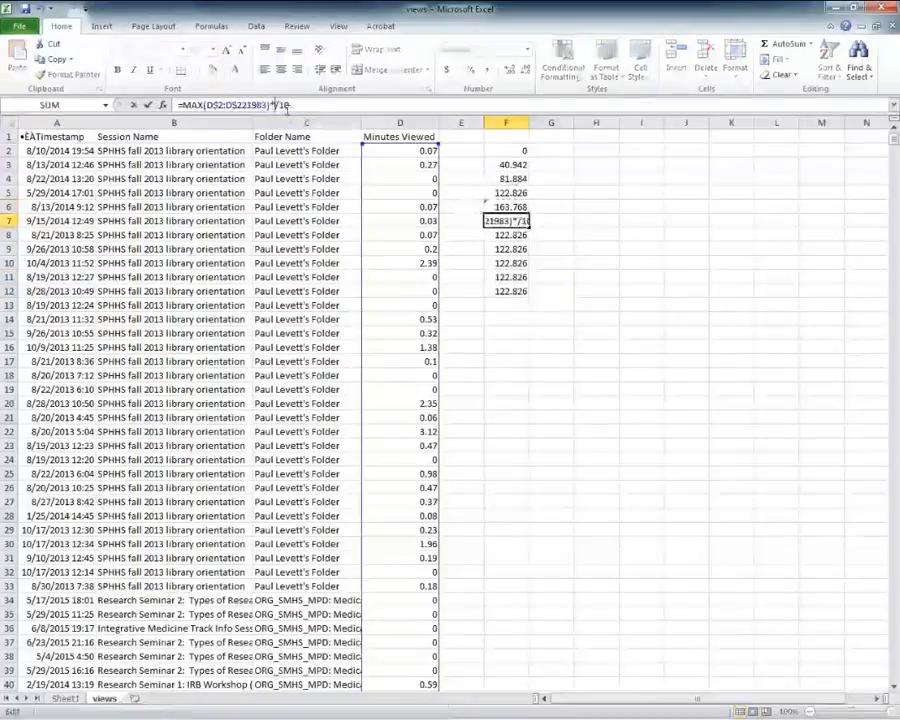
key("Return")
Step: Set the bin formulas in F8 and F9 to 6/10 and 7/10 of the maximum of D$2:D$221983
left_click(300, 105)
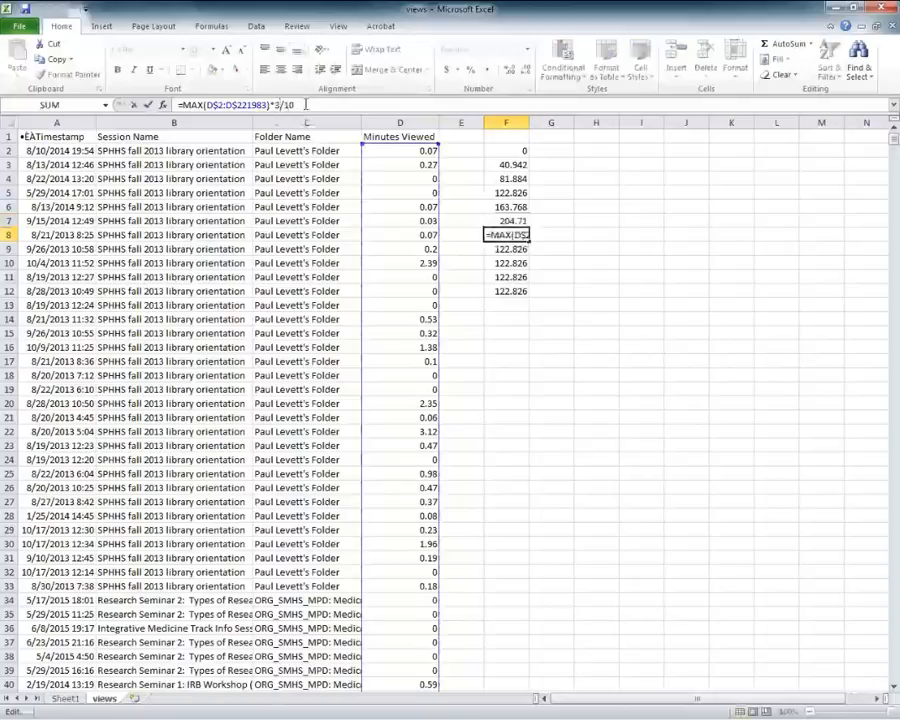
key("BackSpace")
type("6")
key("Return")
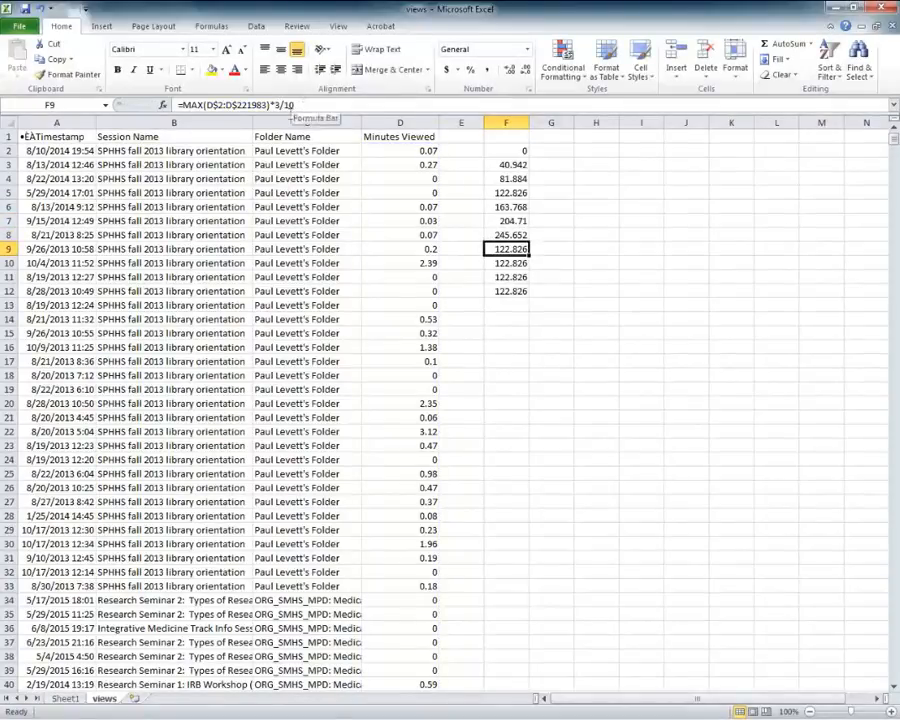
left_click(285, 106)
key("BackSpace")
type("7")
key("Return")
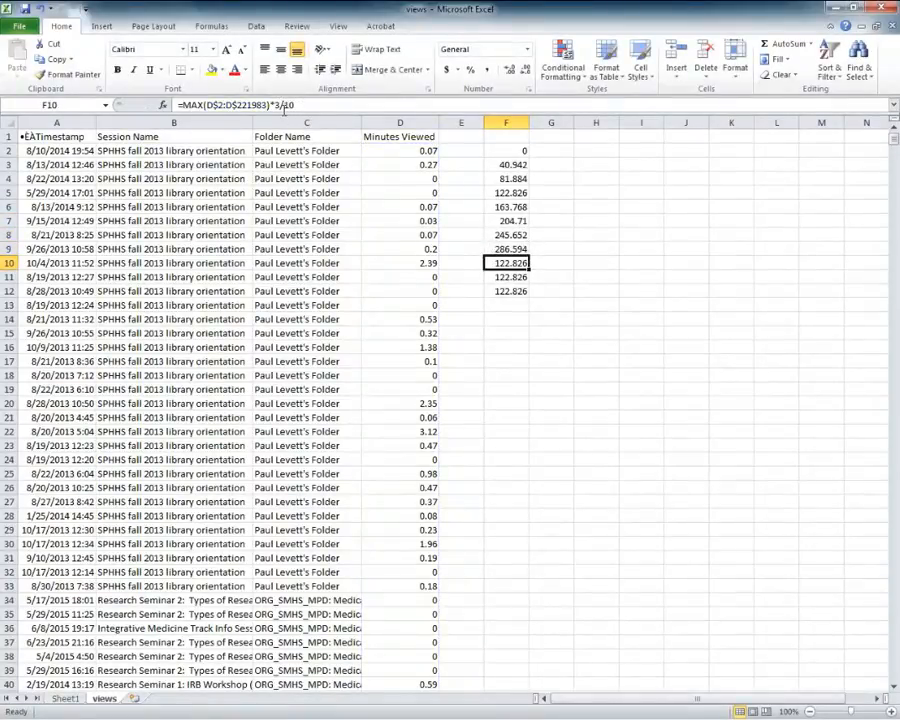
Step: Set the bin formulas in F10 and F11 to 8/10 and 9/10 of the maximum of D$2:D$221983
left_click(293, 106)
key("BackSpace")
type("8")
key("Return")
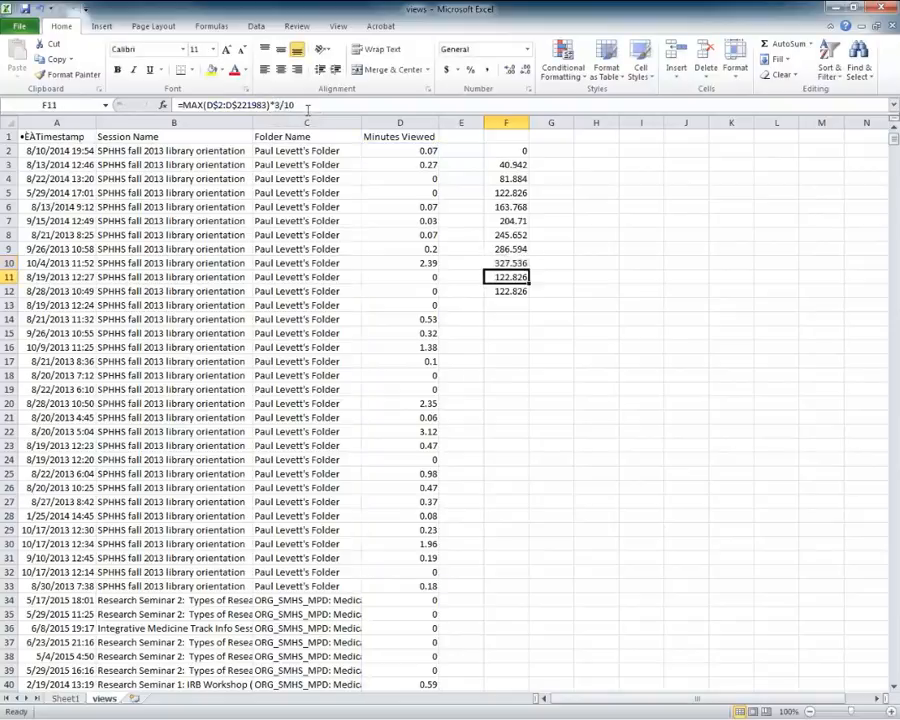
left_click(285, 106)
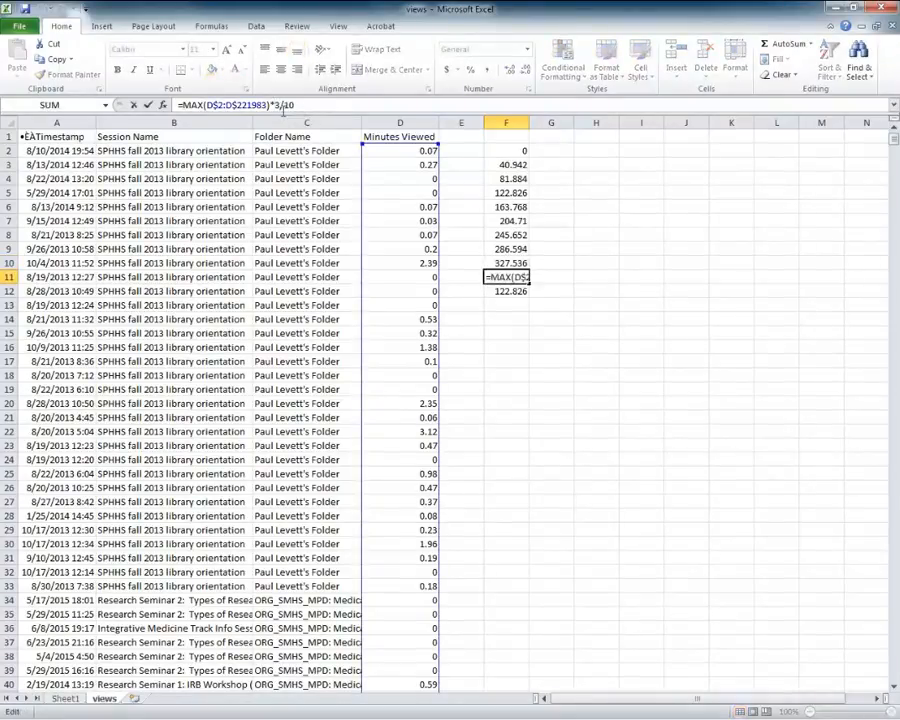
key("BackSpace")
type("9")
key("Return")
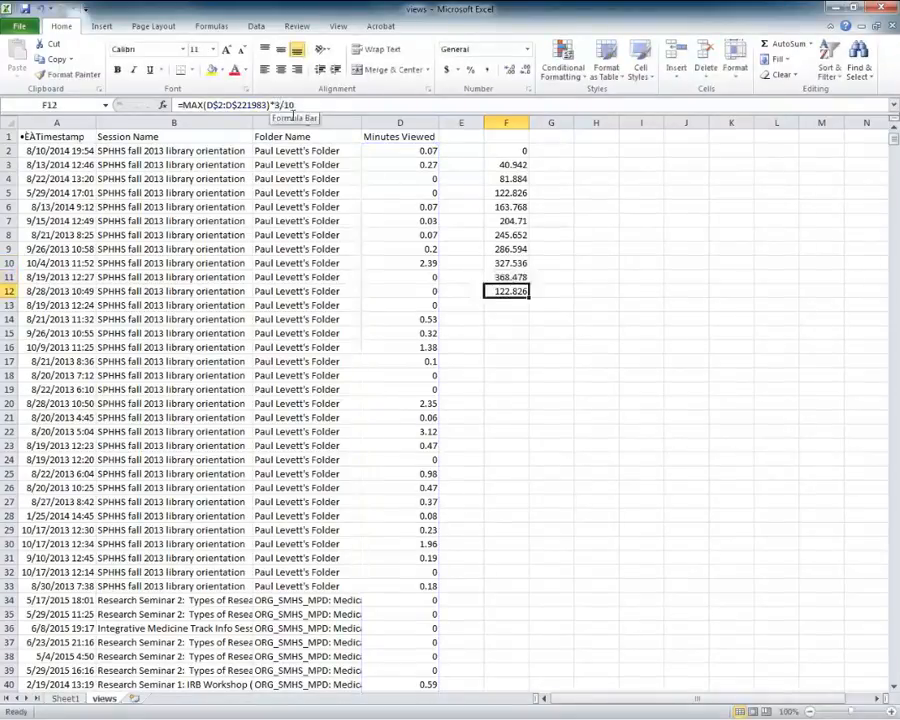
Step: Remove the *3/10 factor from the F12 formula, leaving =MAX(D$2:D$221983)
left_click_drag(270, 105, 314, 107)
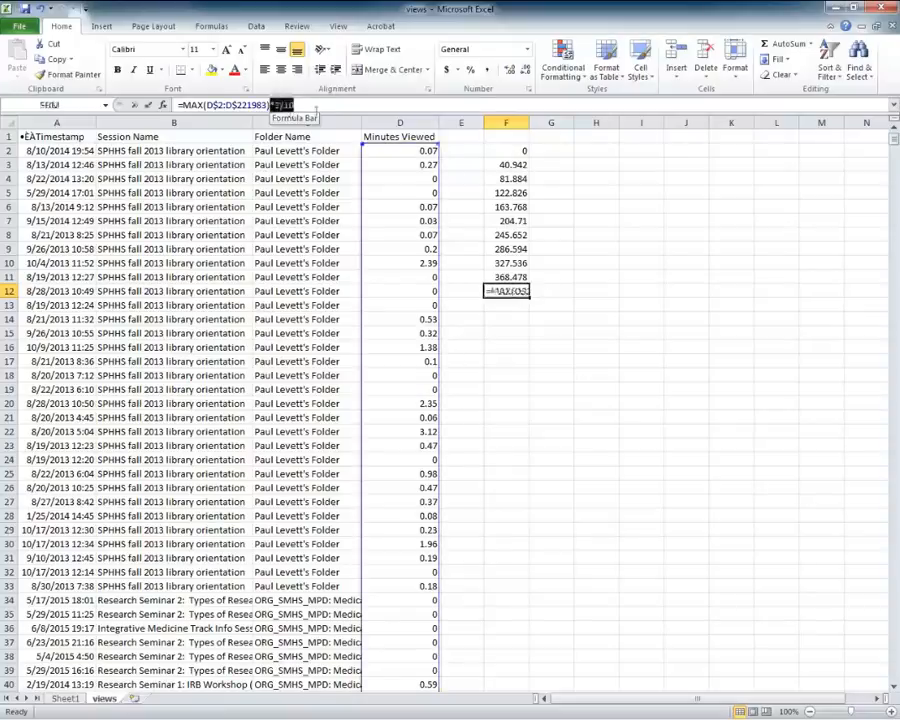
key("BackSpace")
key("Return")
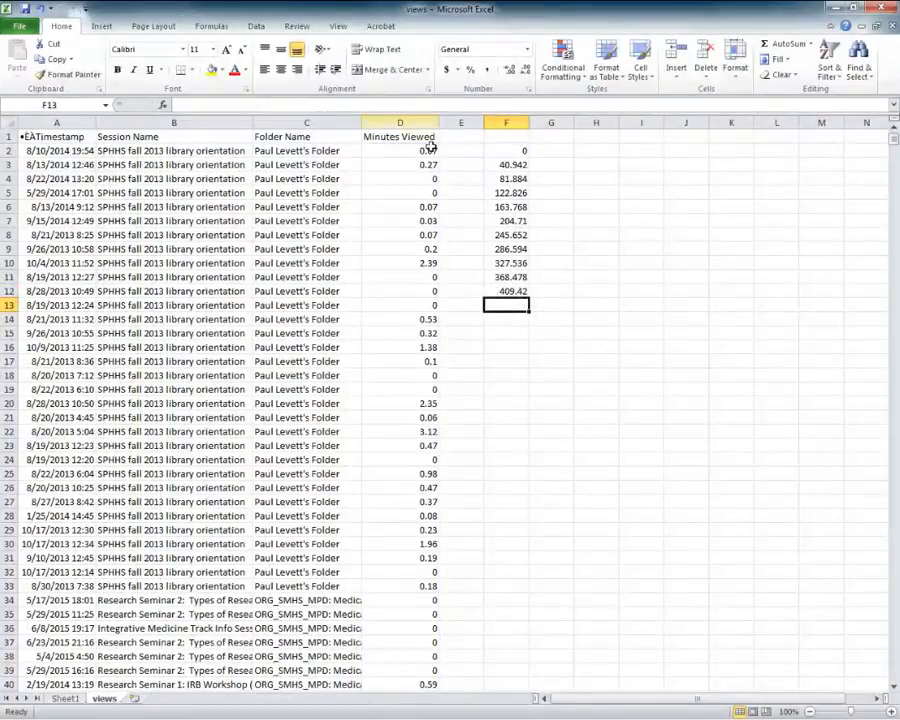
Step: Generate a Data Analysis histogram with chart output on a new worksheet, using input range $D$2:$D$221983 and bin range $F$2:$F$6
left_click_drag(510, 152, 522, 308)
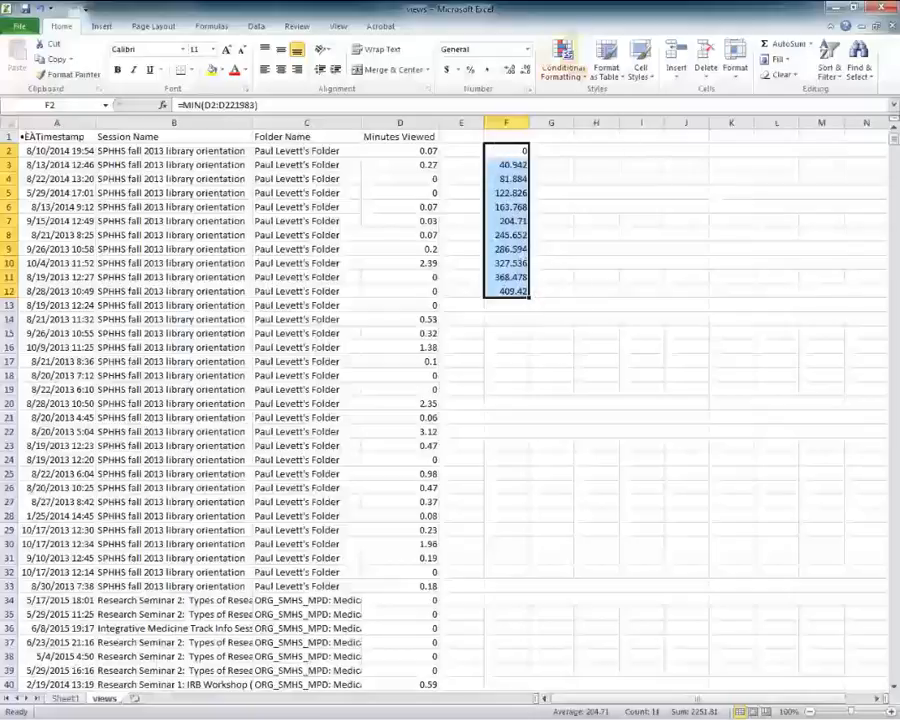
left_click(256, 26)
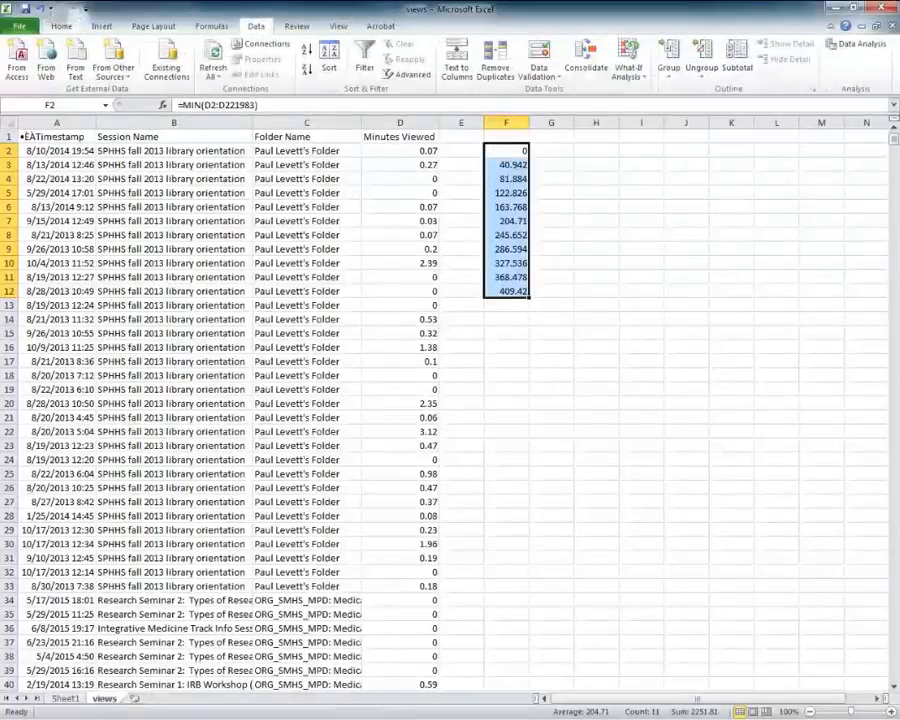
left_click(852, 44)
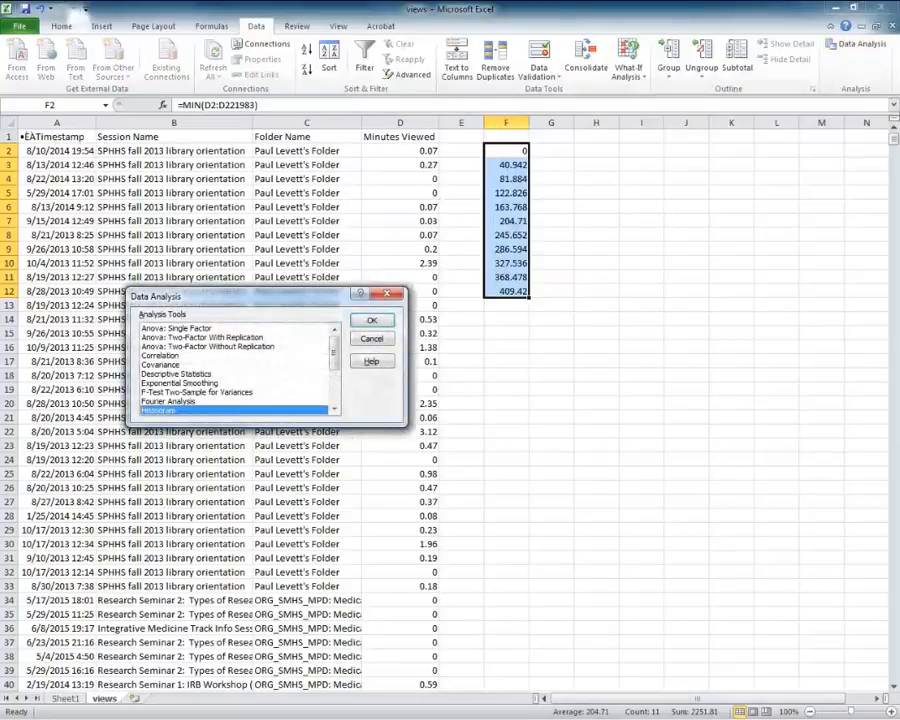
left_click(372, 320)
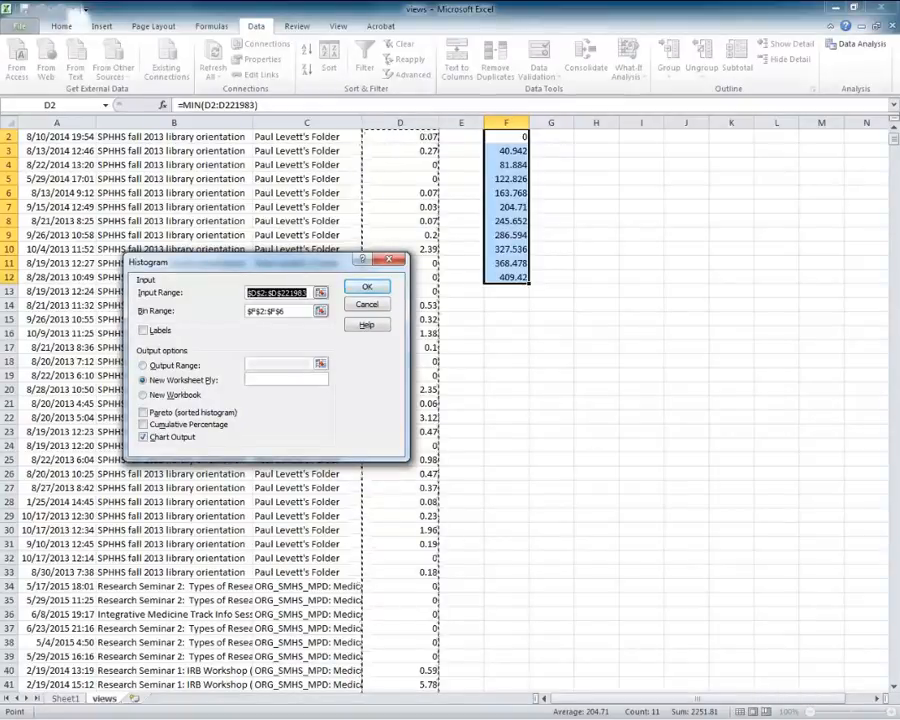
left_click(367, 287)
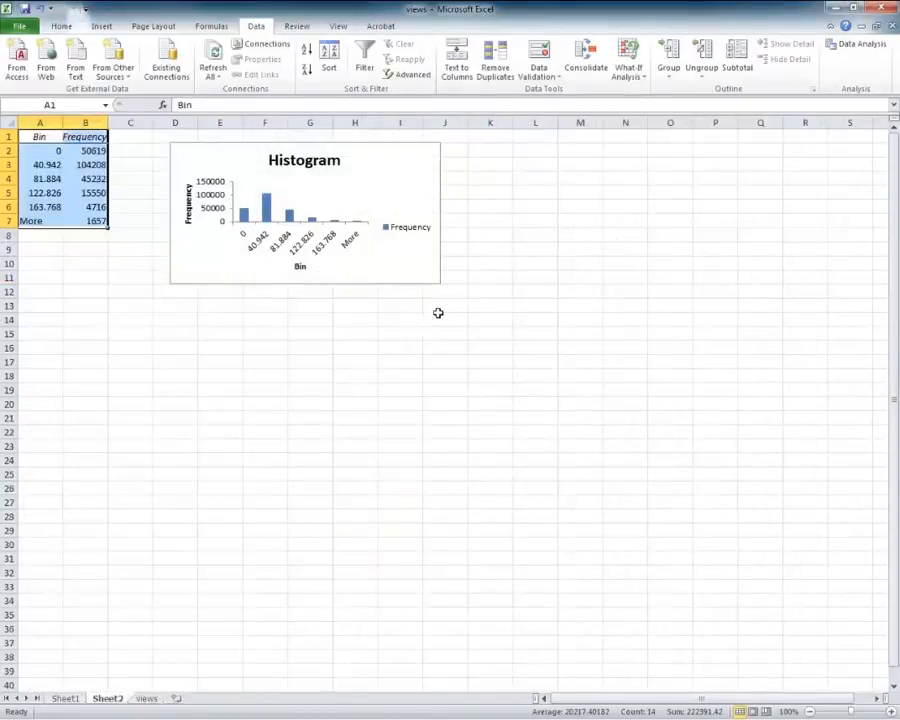
Step: Enlarge the new histogram chart to span about columns D to P and rows 1 to 33, and set its bars' gap width to 0%
left_click_drag(450, 293, 733, 592)
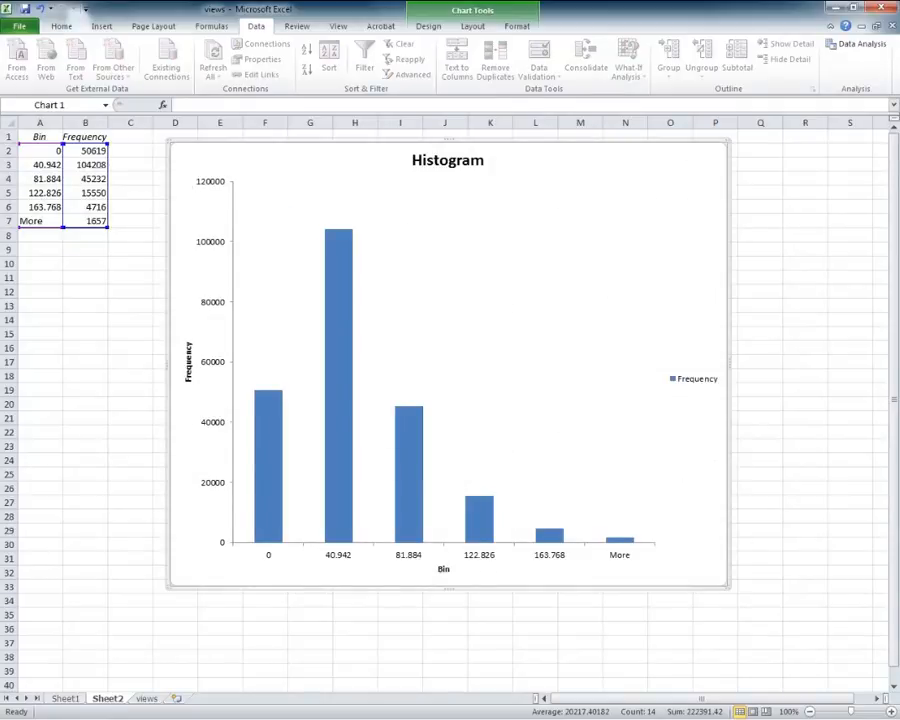
double_click(409, 470)
left_click_drag(463, 288, 424, 288)
Step: Vary the fill colors by point for the bars of the Sheet2 histogram
left_click(295, 217)
left_click(381, 311)
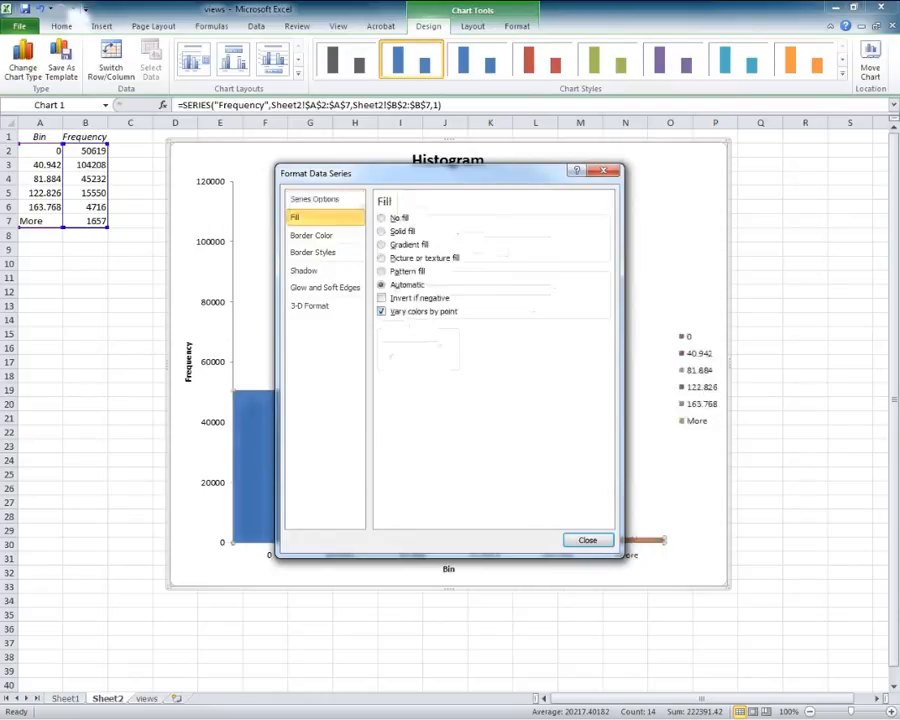
left_click(587, 540)
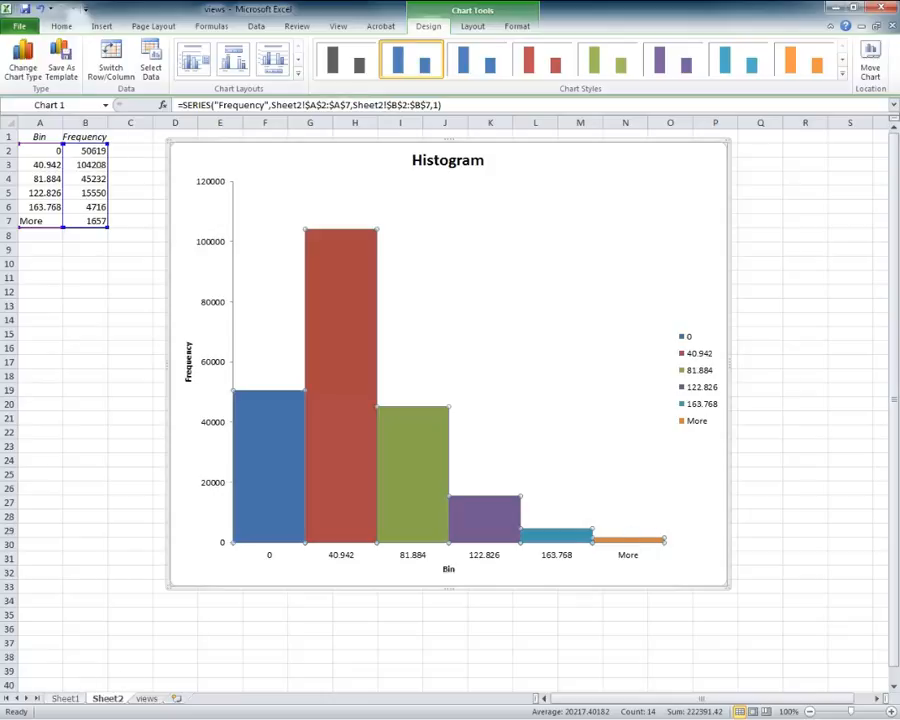
Step: Compare the earlier histogram on Sheet1 with the new one on Sheet2
left_click(65, 698)
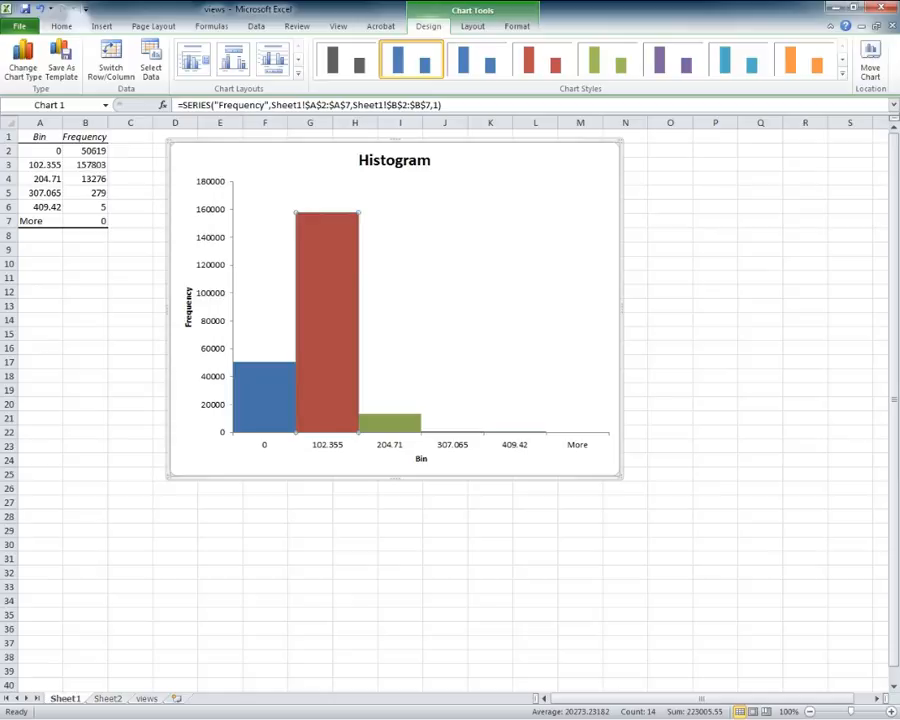
left_click(107, 698)
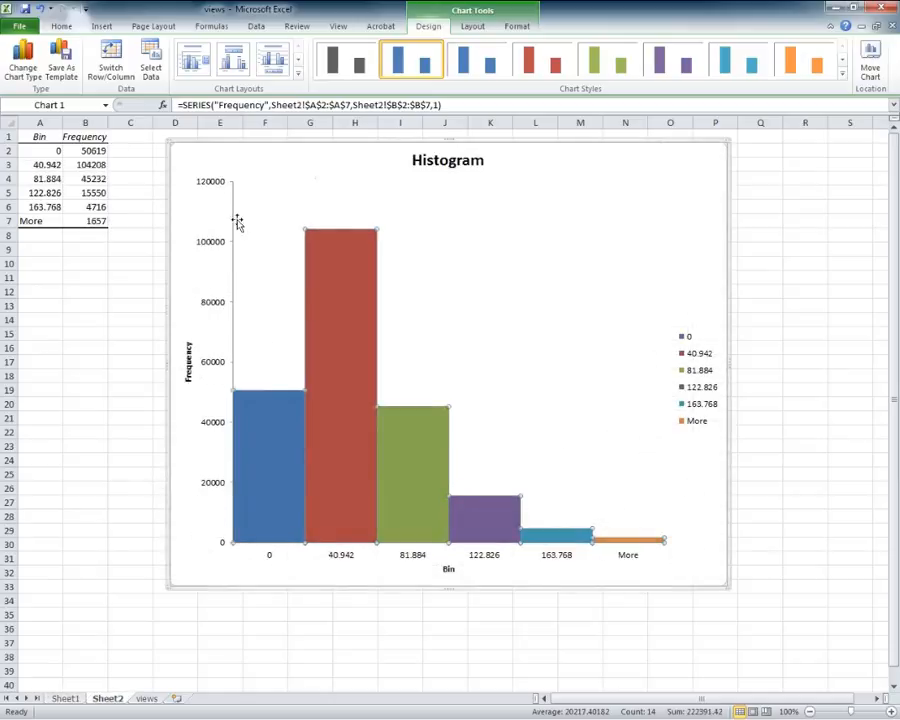